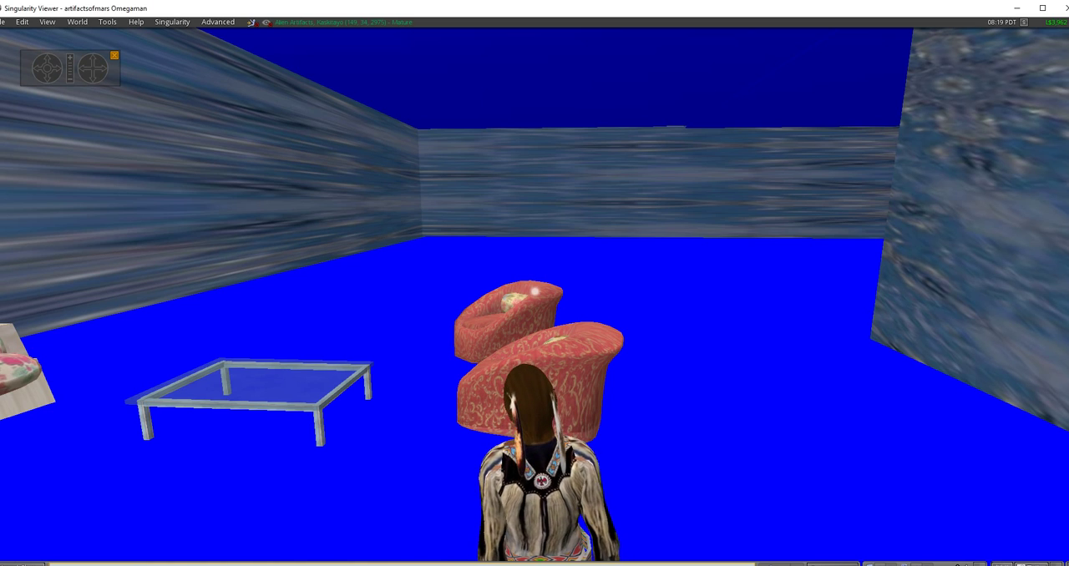
# Turn the avatar left to face the floral armchairs, glass coffee table and red tub chairs
pyautogui.press('Left')
pyautogui.press('Left')
pyautogui.press('Left')
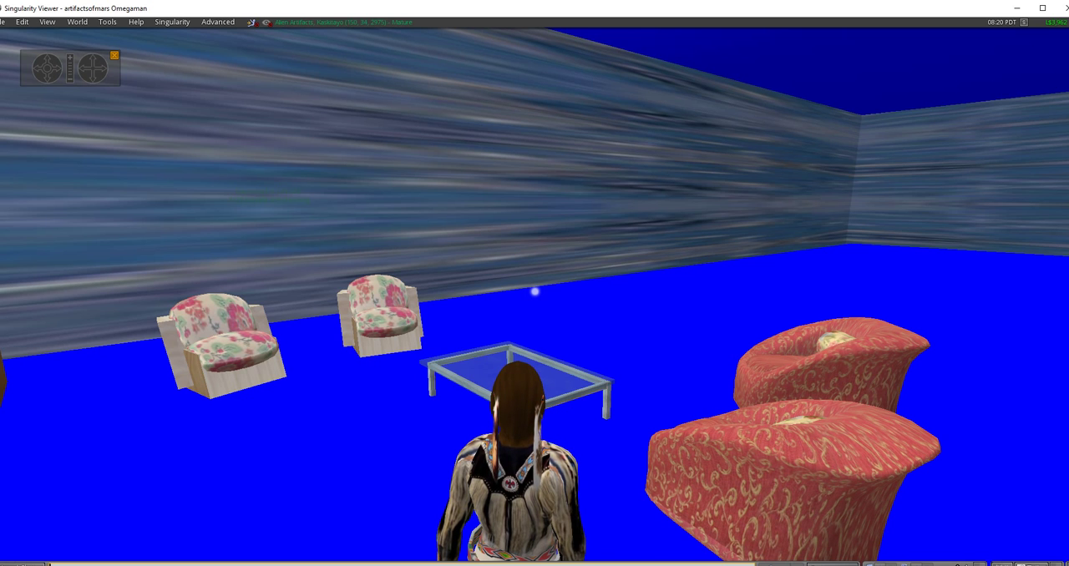
# Look across the red armchairs toward the sofa and walk toward the jukebox
pyautogui.press('Right')
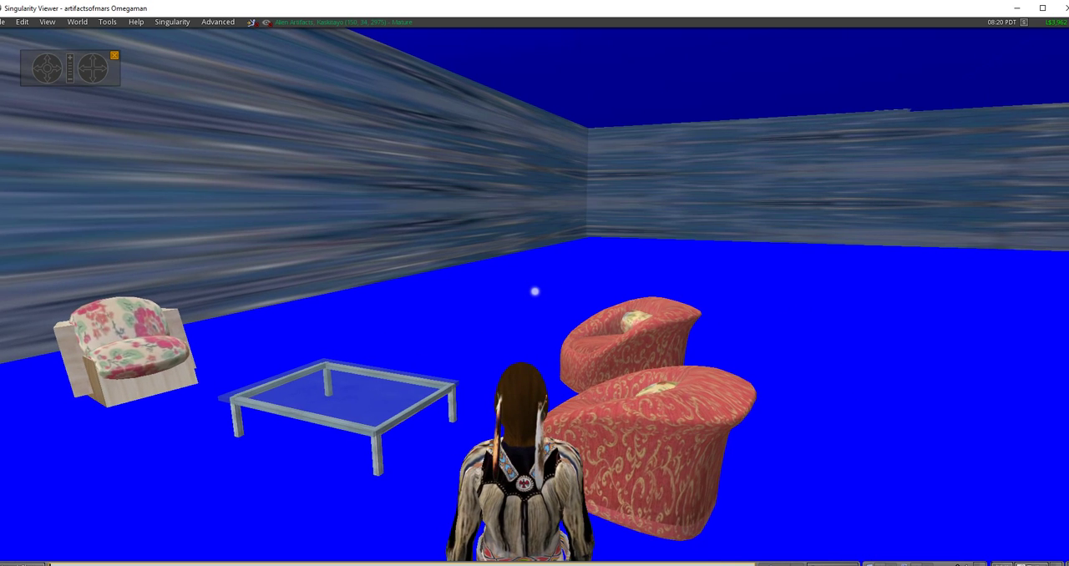
pyautogui.press('Left')
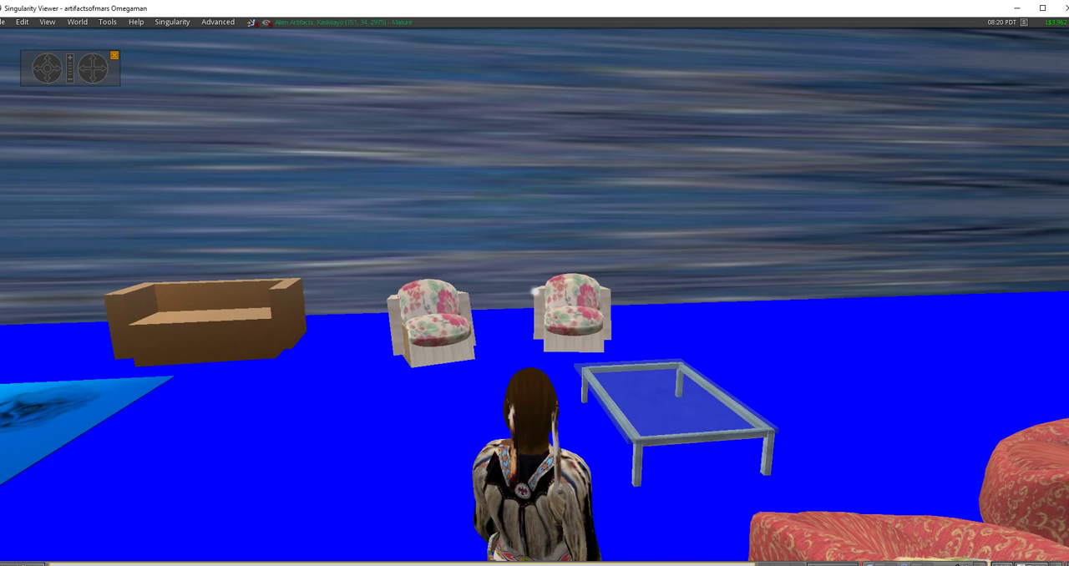
pyautogui.press('Left')
pyautogui.press('Left')
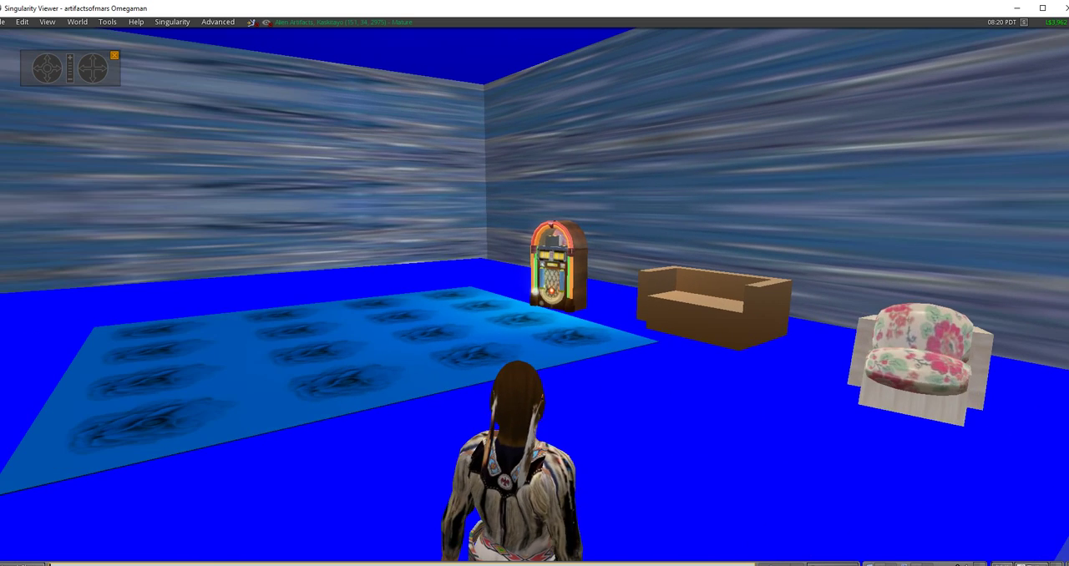
pyautogui.press('Up')
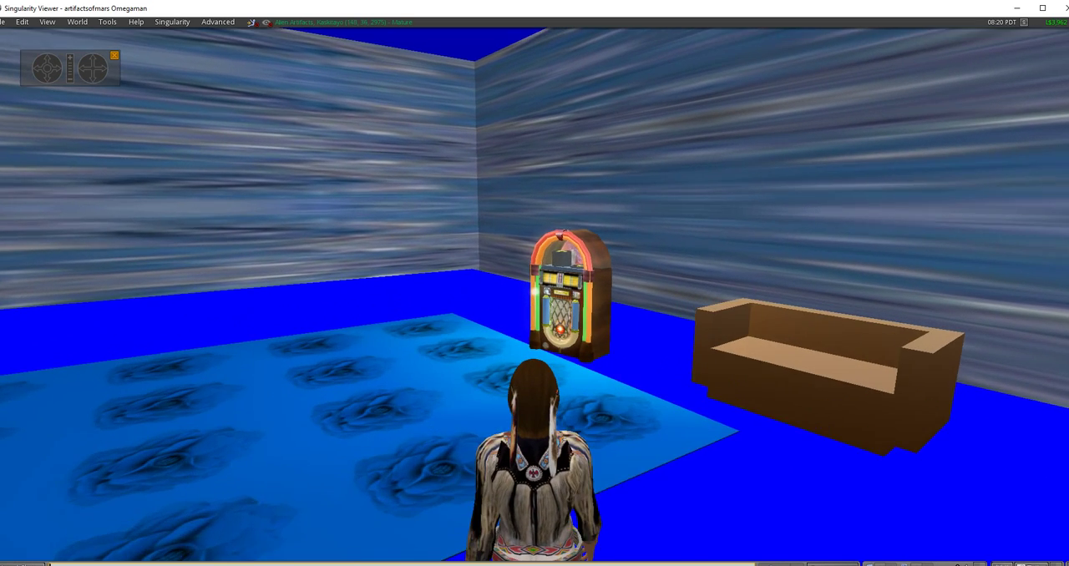
# Walk past the jukebox and rose rug to the room corner and face the wooden door
pyautogui.press('Left')
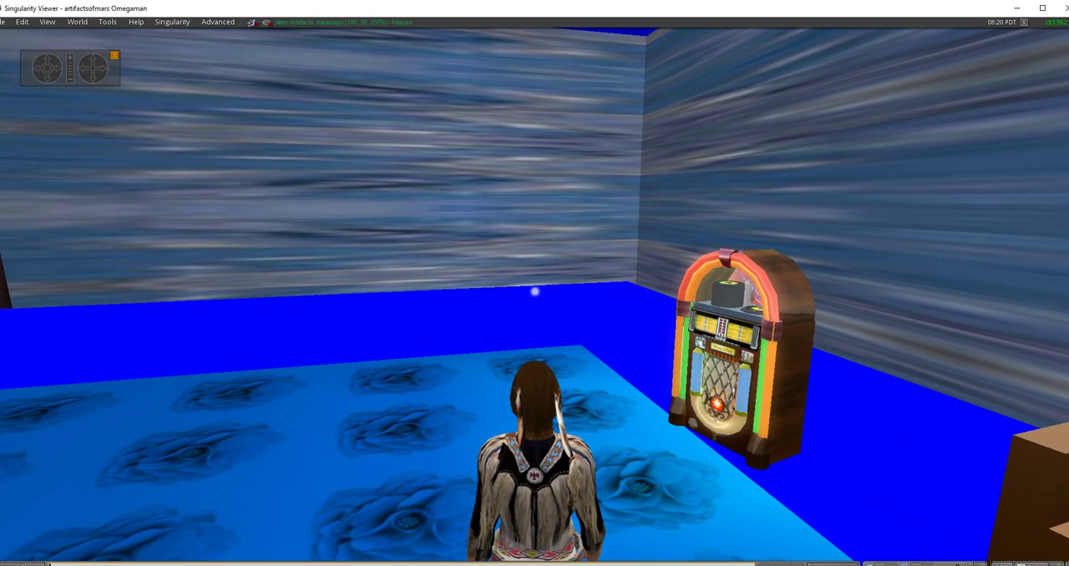
pyautogui.press('Up')
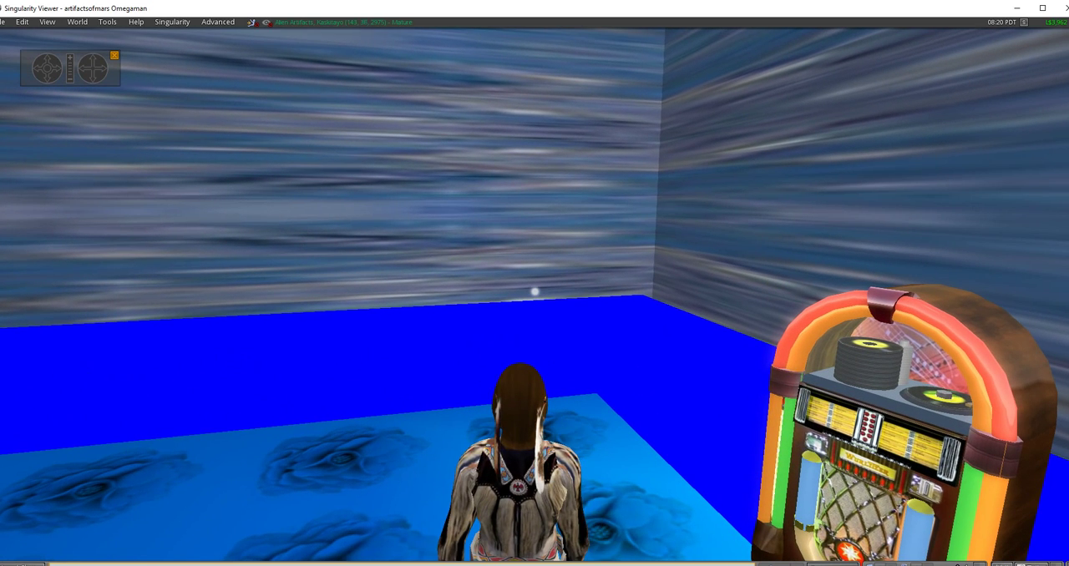
pyautogui.press('Left')
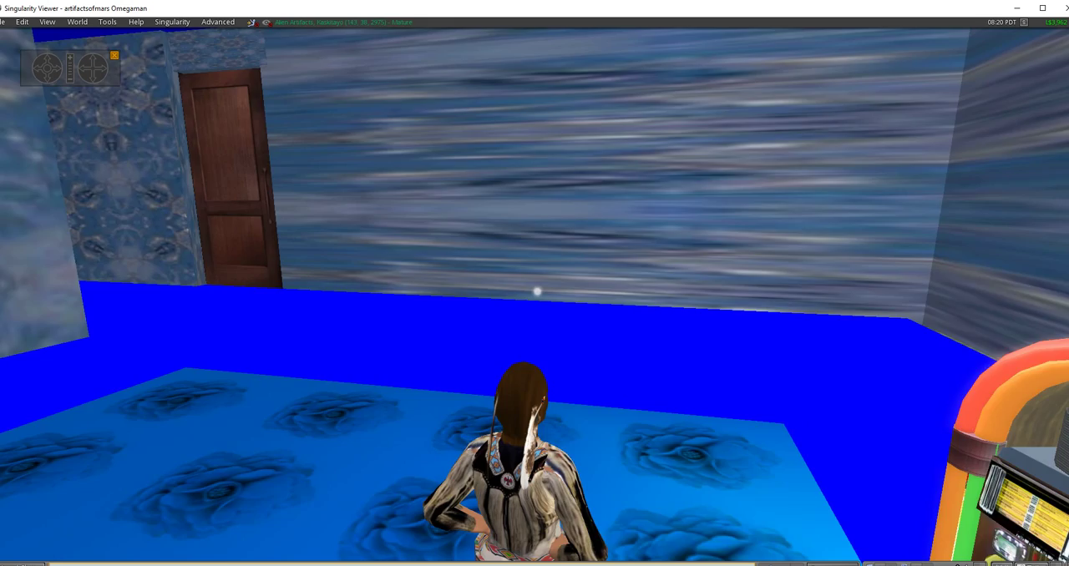
pyautogui.press('Up')
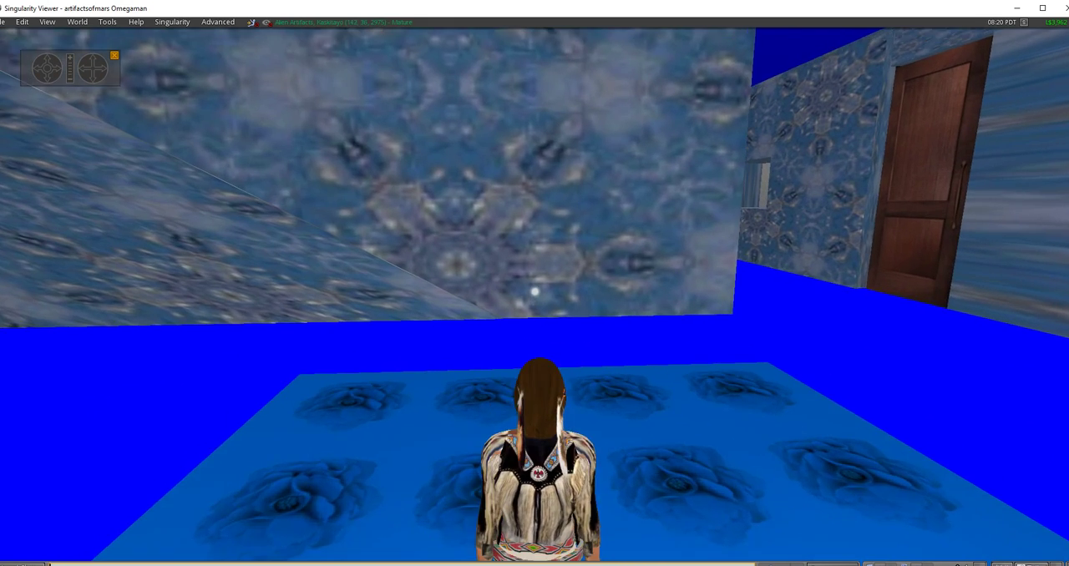
pyautogui.press('Left')
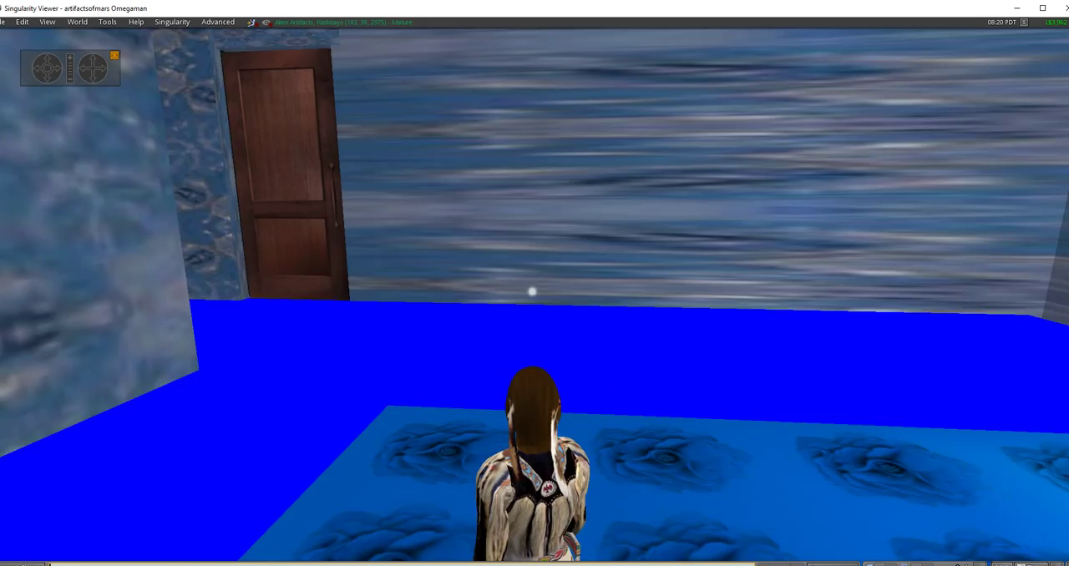
pyautogui.press('Right')
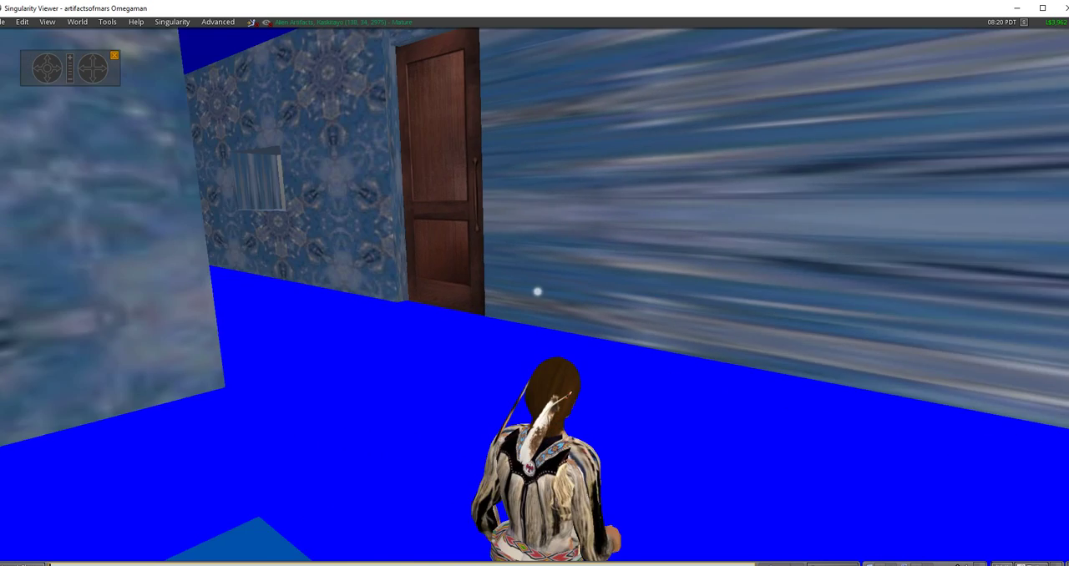
# Open the wooden door onto the grass, then walk back inside to the dining table
pyautogui.press('Up')
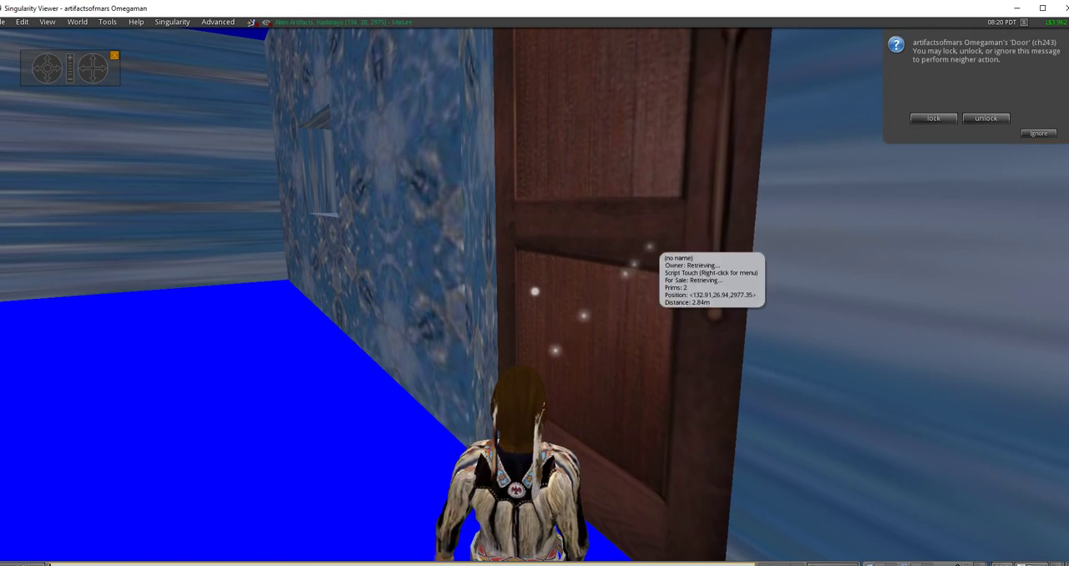
pyautogui.press('Right')
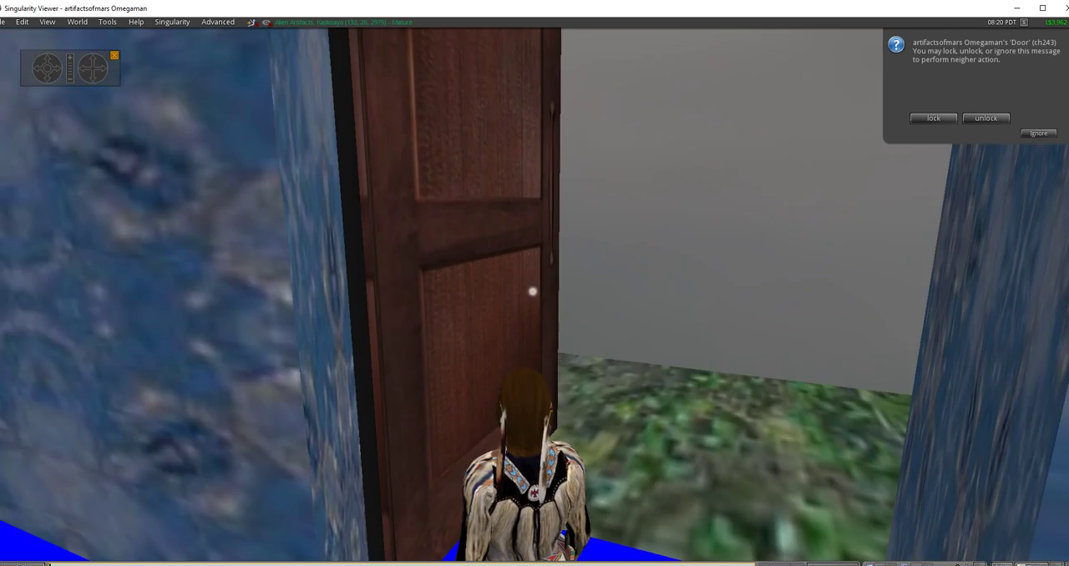
pyautogui.press('Right')
pyautogui.press('Right')
pyautogui.press('Right')
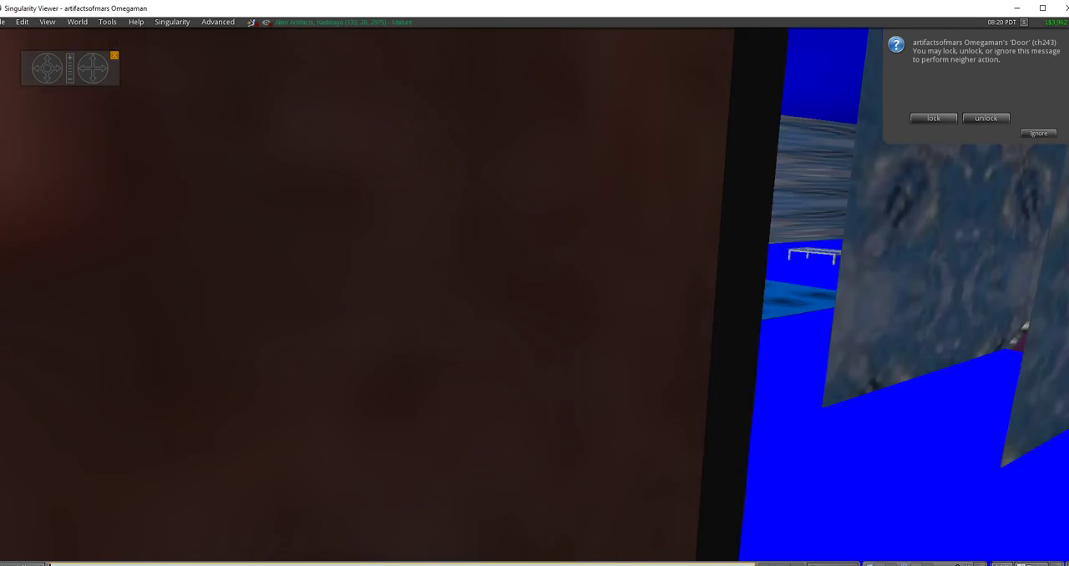
pyautogui.press('Right')
pyautogui.press('Right')
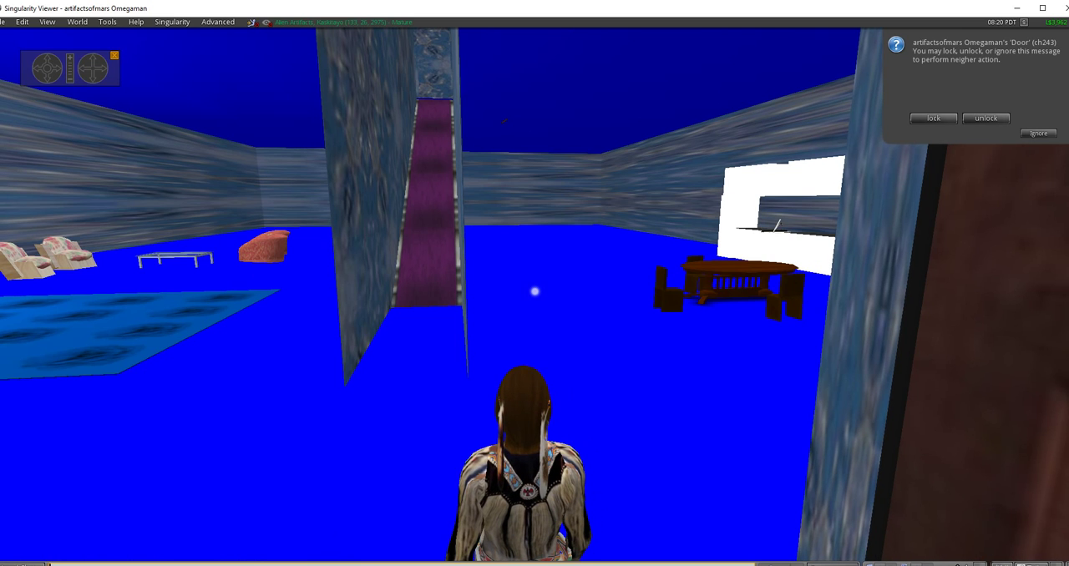
pyautogui.press('Up')
pyautogui.press('Up')
pyautogui.press('Up')
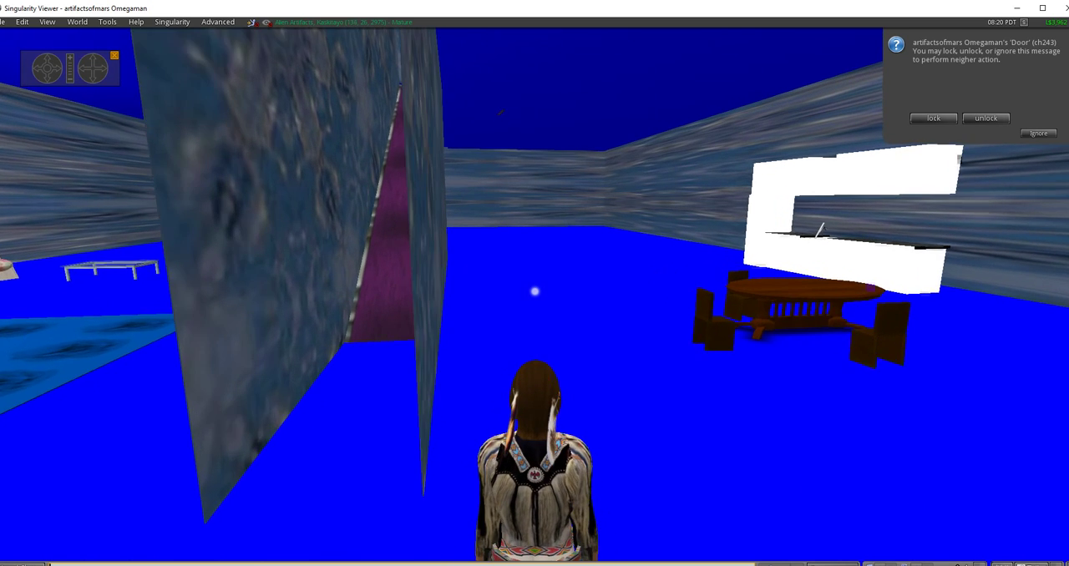
pyautogui.press('Right')
pyautogui.press('Right')
pyautogui.press('Up')
pyautogui.press('Up')
pyautogui.press('Up')
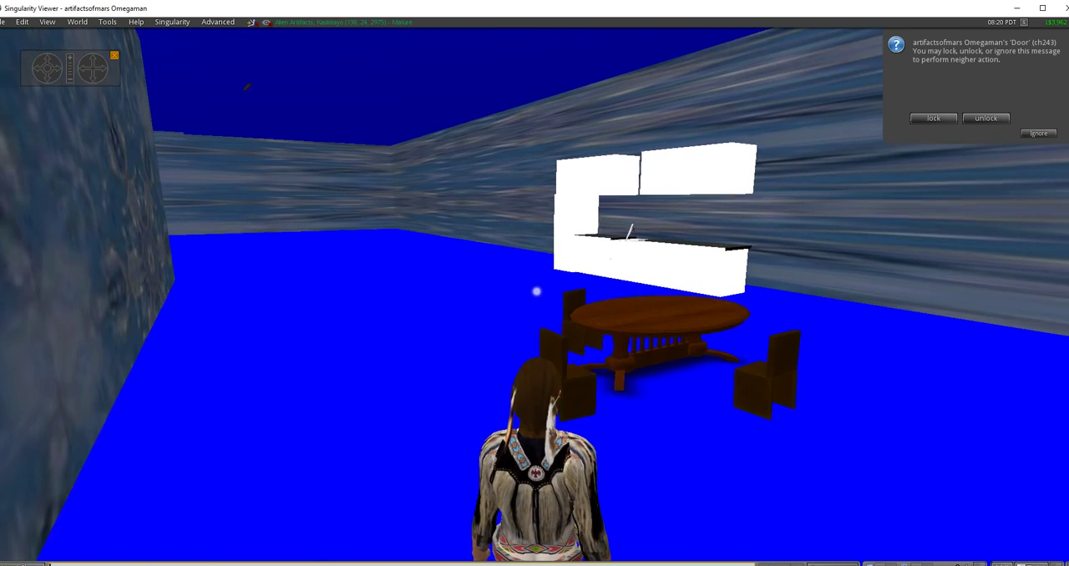
pyautogui.press('Left')
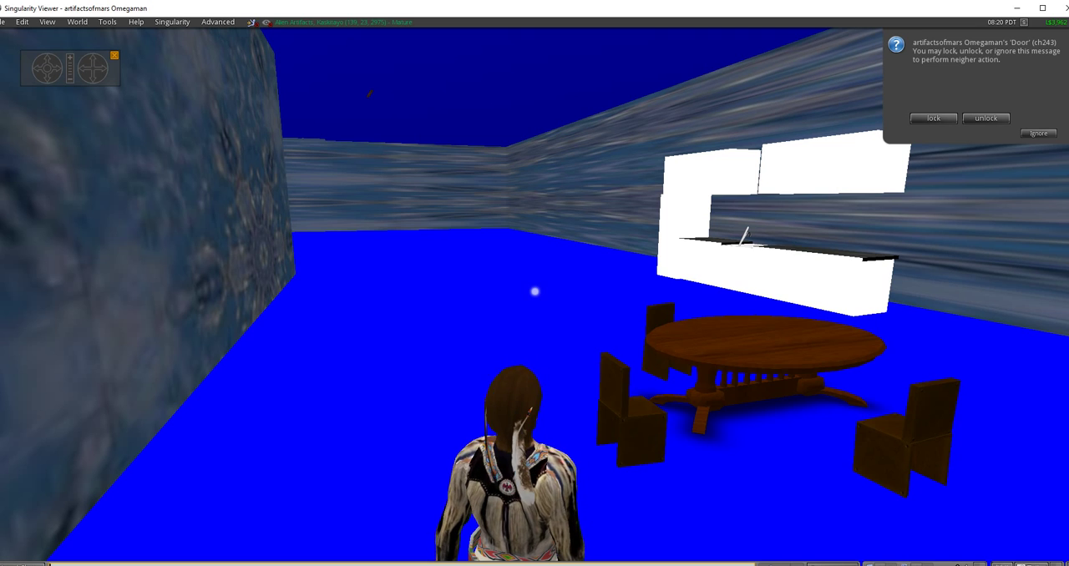
# Dismiss the door lock notice and turn from the table toward the grass-view wall
pyautogui.click(1038, 133)
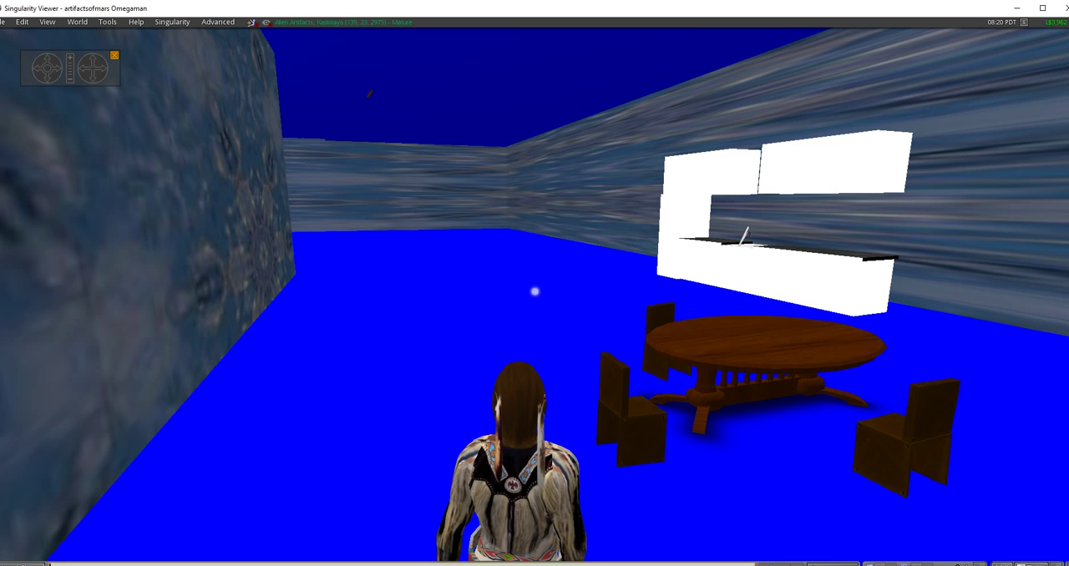
pyautogui.press('Left')
pyautogui.press('Left')
pyautogui.press('Left')
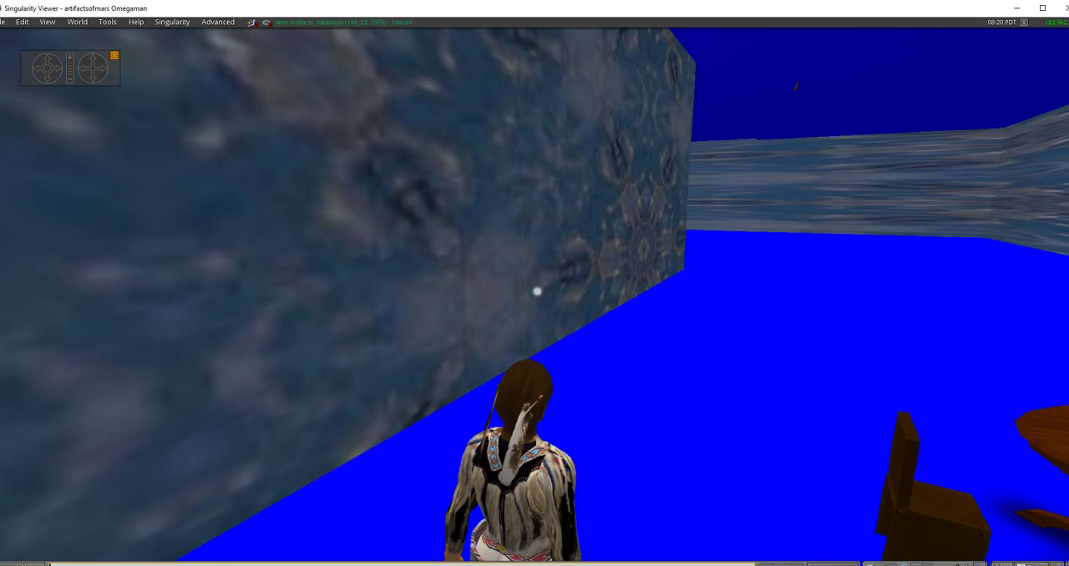
pyautogui.press('Left')
pyautogui.press('Left')
pyautogui.press('Up')
pyautogui.press('Up')
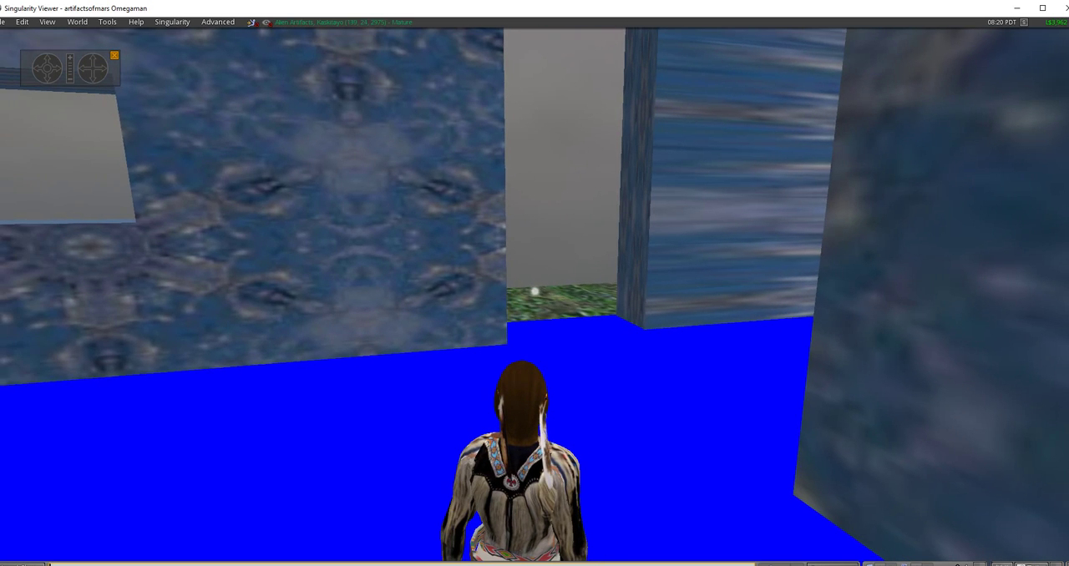
# Walk through the doorway along the blue corridor to face the purple-carpeted passage
pyautogui.press('Up')
pyautogui.press('Up')
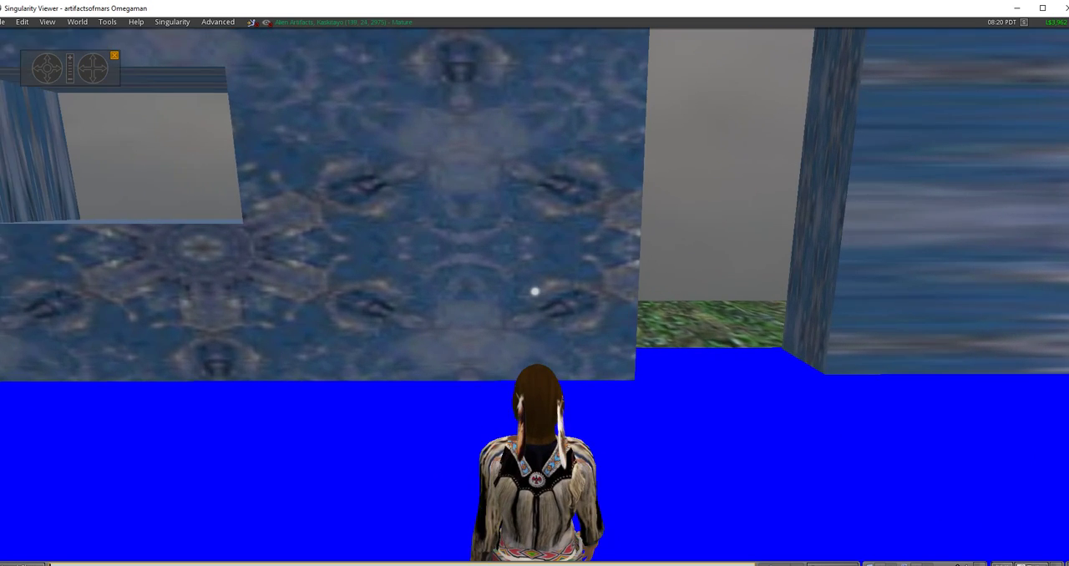
pyautogui.press('Up')
pyautogui.press('Right')
pyautogui.press('Right')
pyautogui.press('Up')
pyautogui.press('Up')
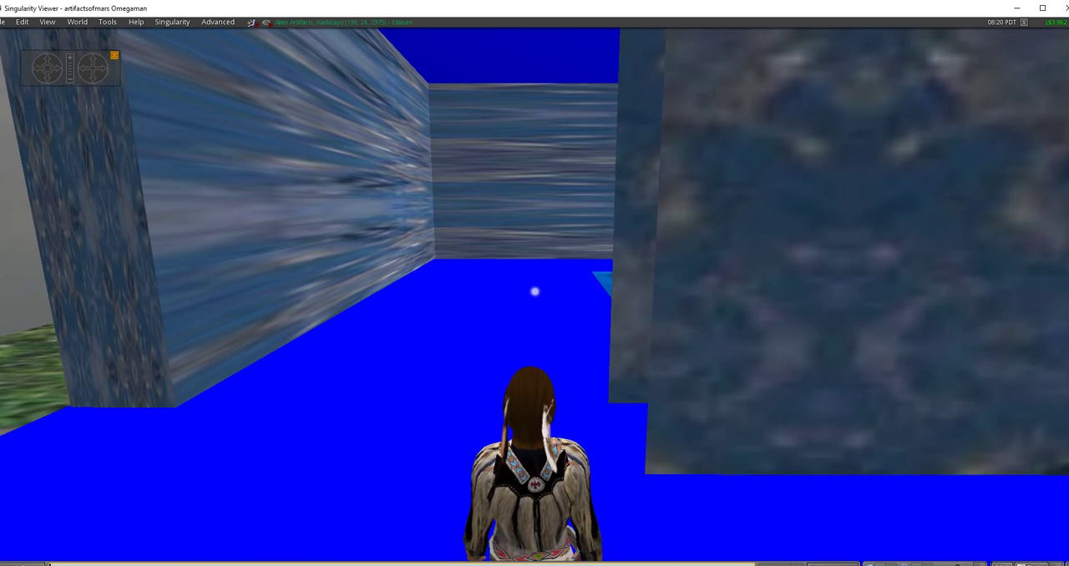
pyautogui.press('Up')
pyautogui.press('Up')
pyautogui.press('Up')
pyautogui.press('Up')
pyautogui.press('Up')
pyautogui.press('Up')
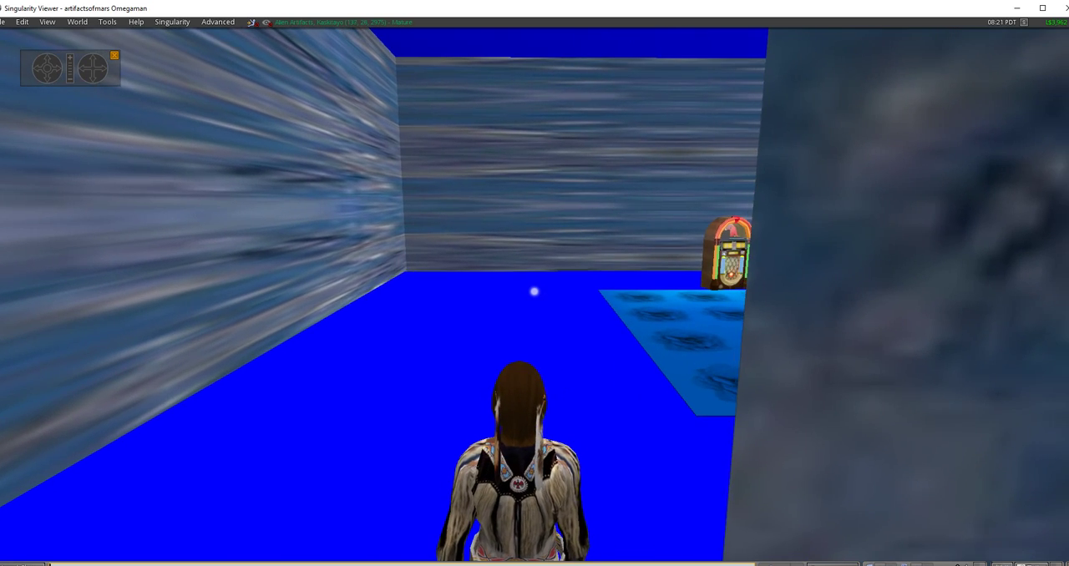
pyautogui.press('Right')
pyautogui.press('Right')
pyautogui.press('Right')
pyautogui.press('Right')
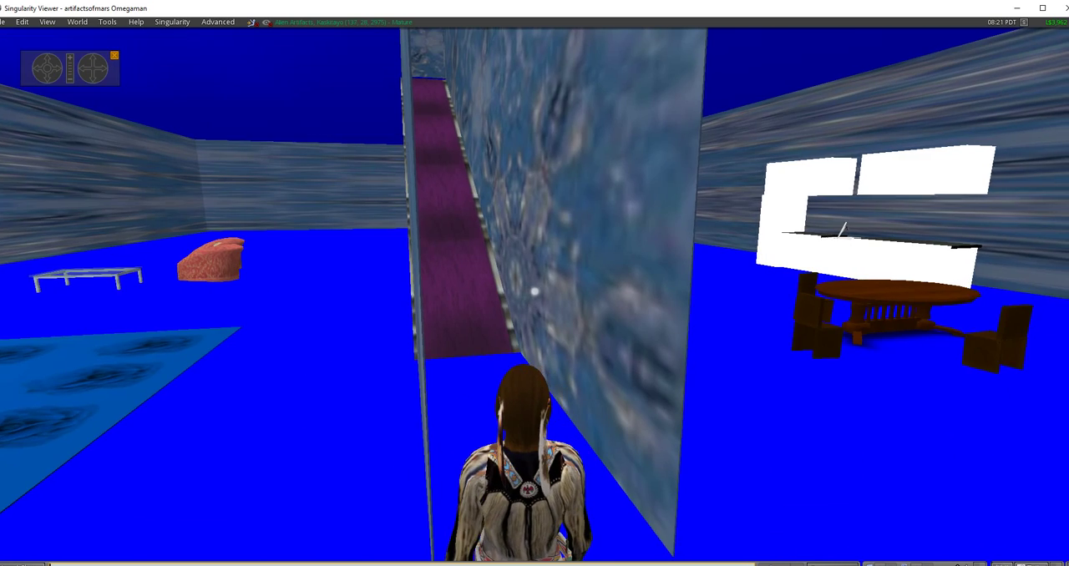
pyautogui.press('Left')
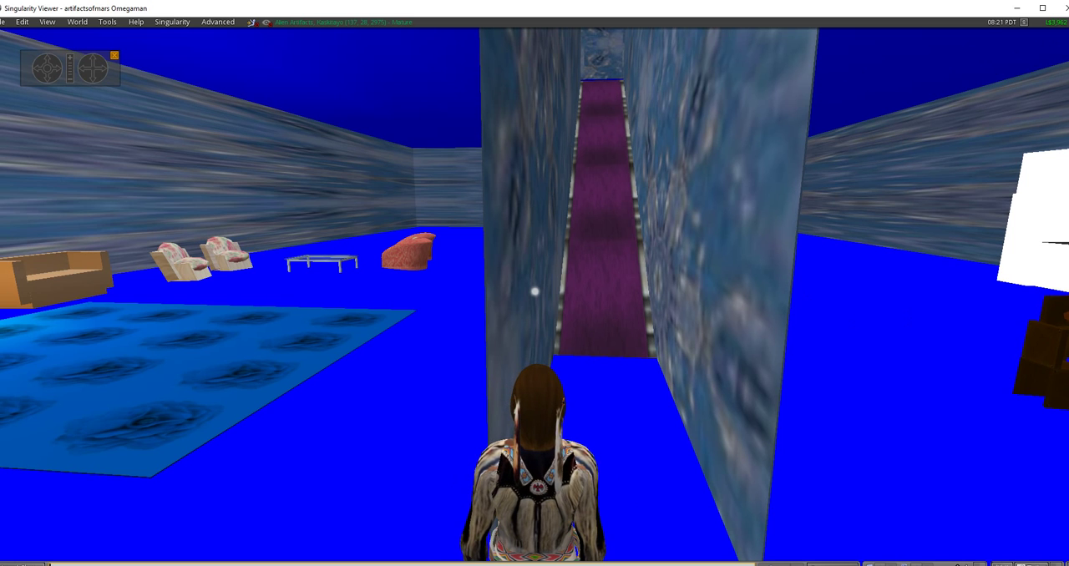
# Enter the passage between the walls and walk along the purple carpet
pyautogui.press('Up')
pyautogui.press('Up')
pyautogui.press('Up')
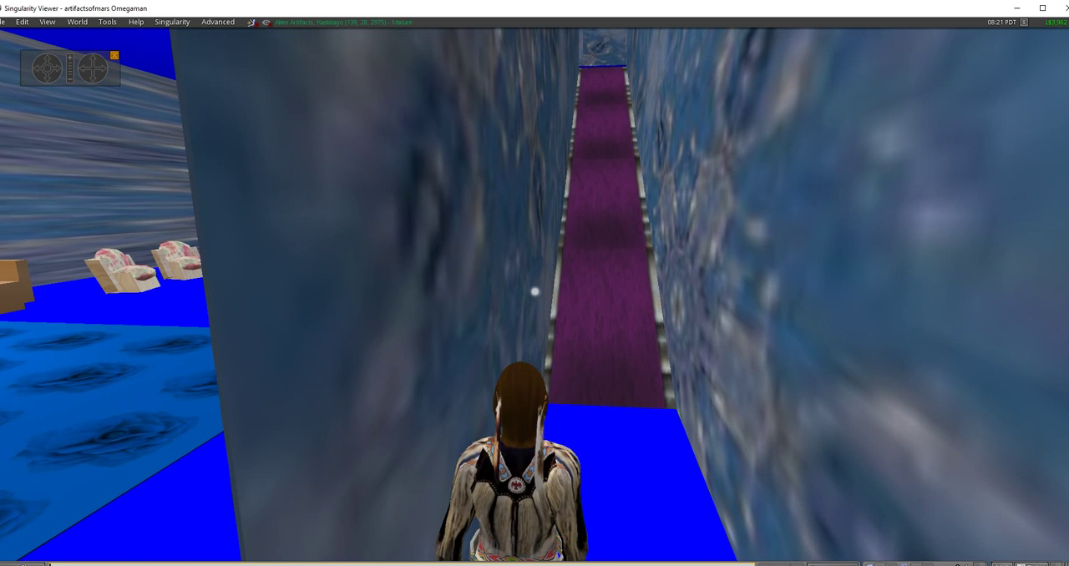
pyautogui.press('Left')
pyautogui.press('Right')
pyautogui.press('Up')
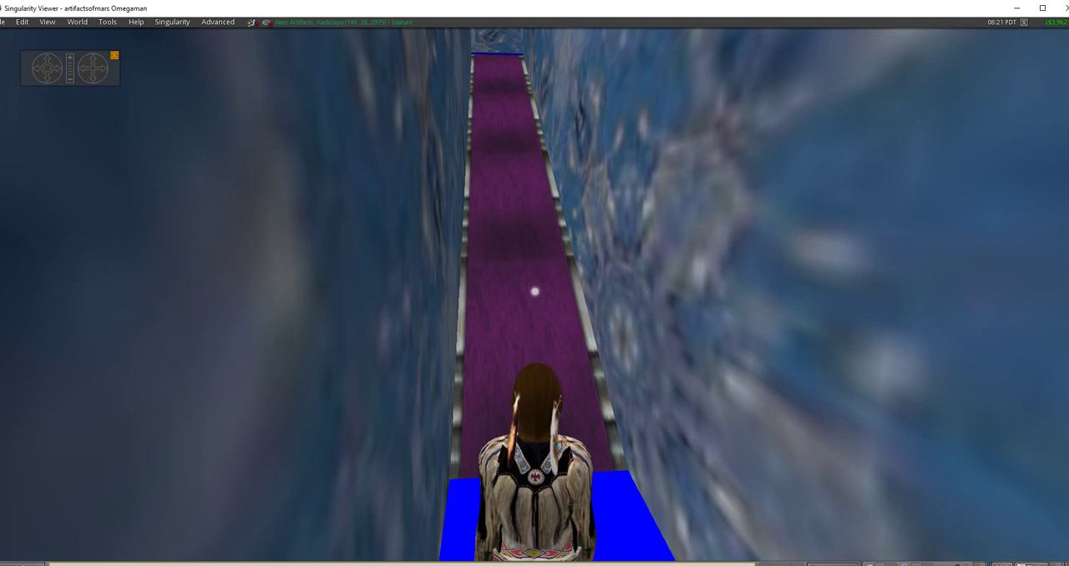
pyautogui.press('Up')
pyautogui.press('Up')
pyautogui.press('Up')
pyautogui.press('Up')
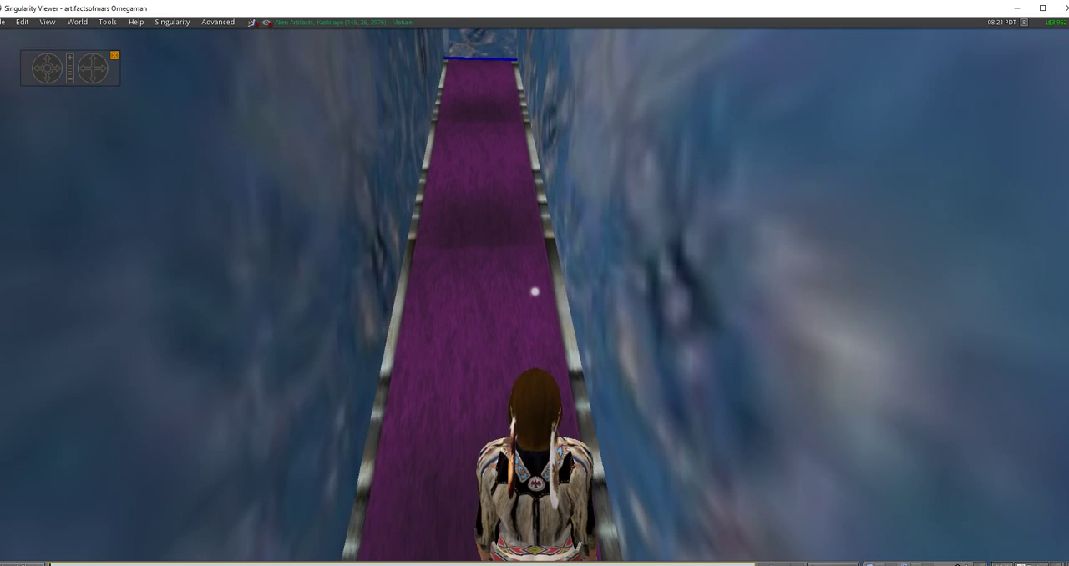
pyautogui.press('Up')
pyautogui.press('Up')
pyautogui.press('Up')
pyautogui.press('Up')
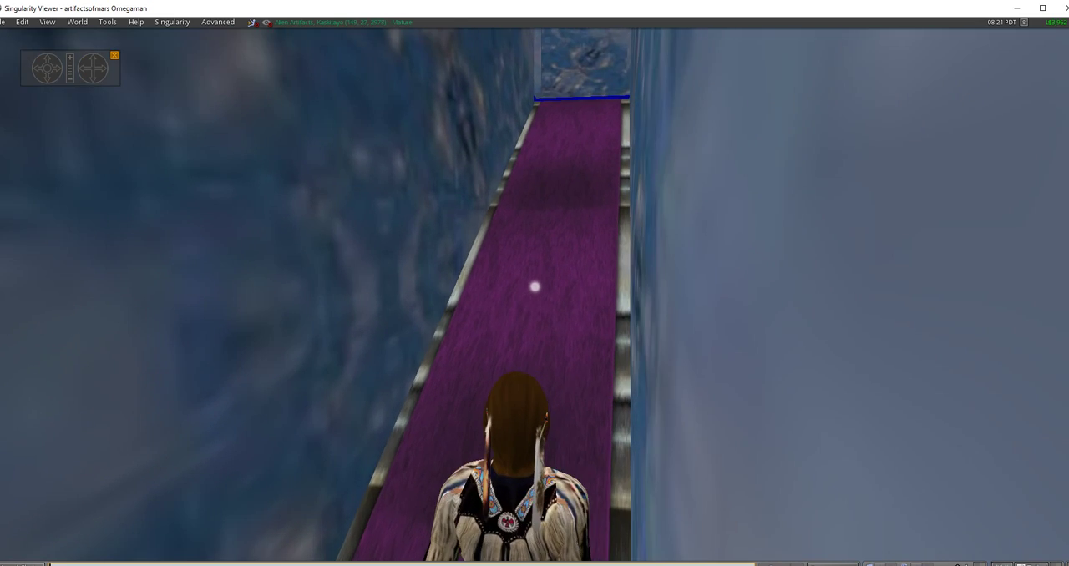
pyautogui.press('Up')
pyautogui.press('Left')
pyautogui.press('Up')
pyautogui.press('Up')
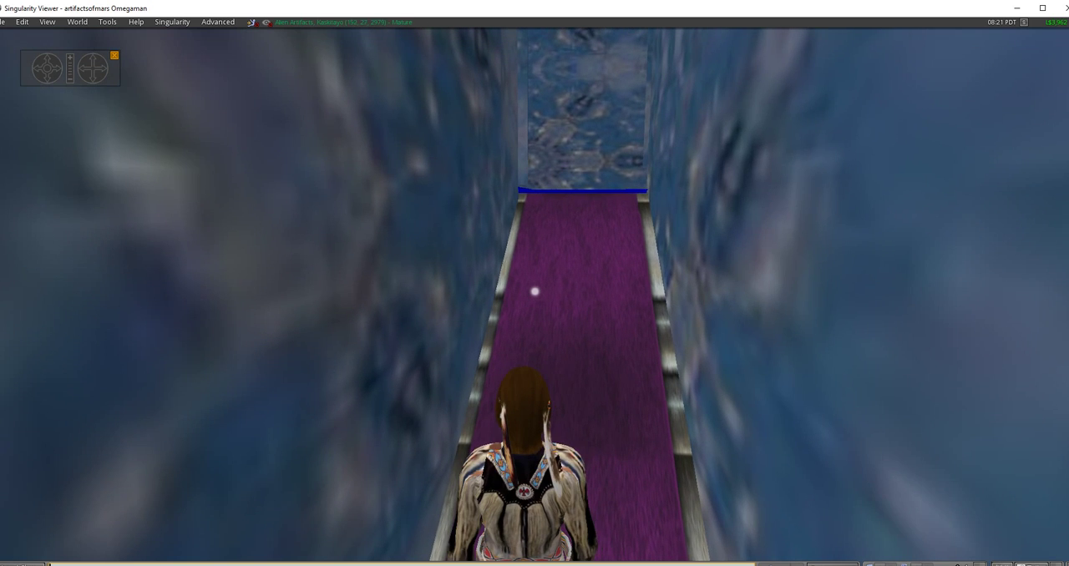
# Reach the blue-floored hallway and turn to the open door showing the red bed
pyautogui.press('Up')
pyautogui.press('Up')
pyautogui.press('Up')
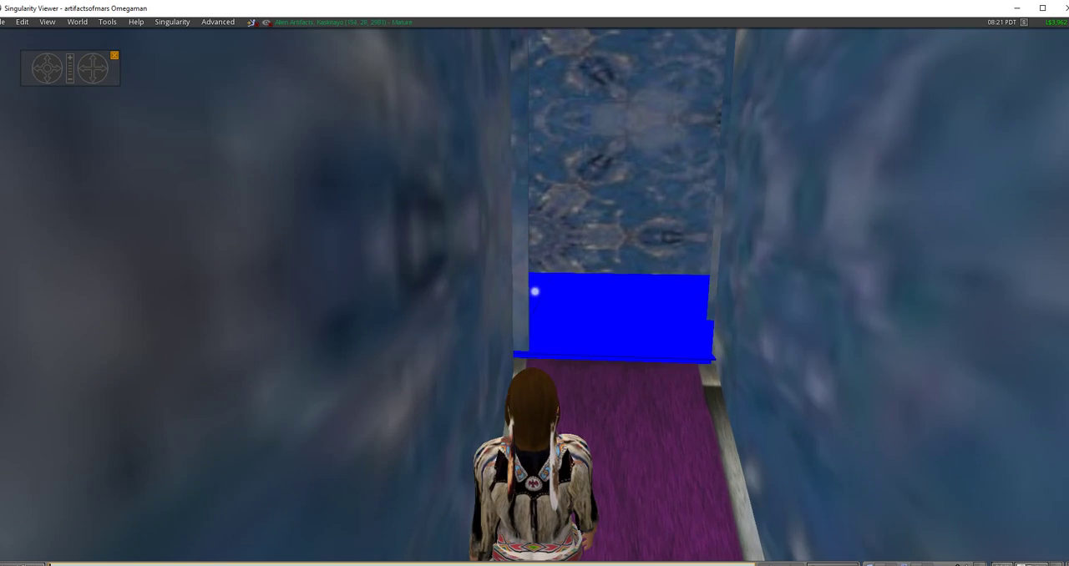
pyautogui.press('Up')
pyautogui.press('Up')
pyautogui.press('Up')
pyautogui.press('Up')
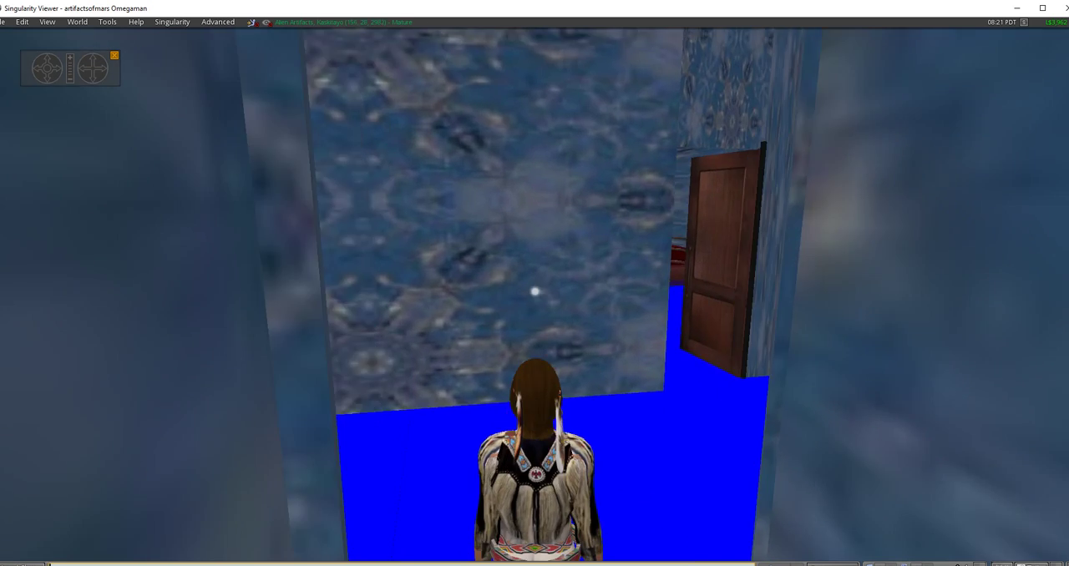
pyautogui.press('Up')
pyautogui.press('Right')
pyautogui.press('Up')
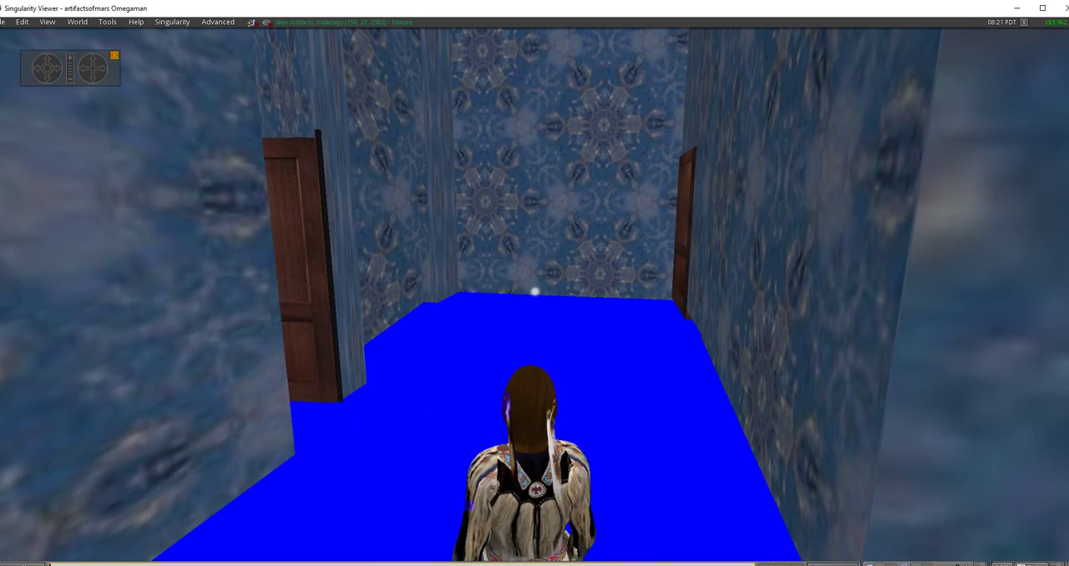
pyautogui.press('Left')
pyautogui.press('Up')
pyautogui.press('Left')
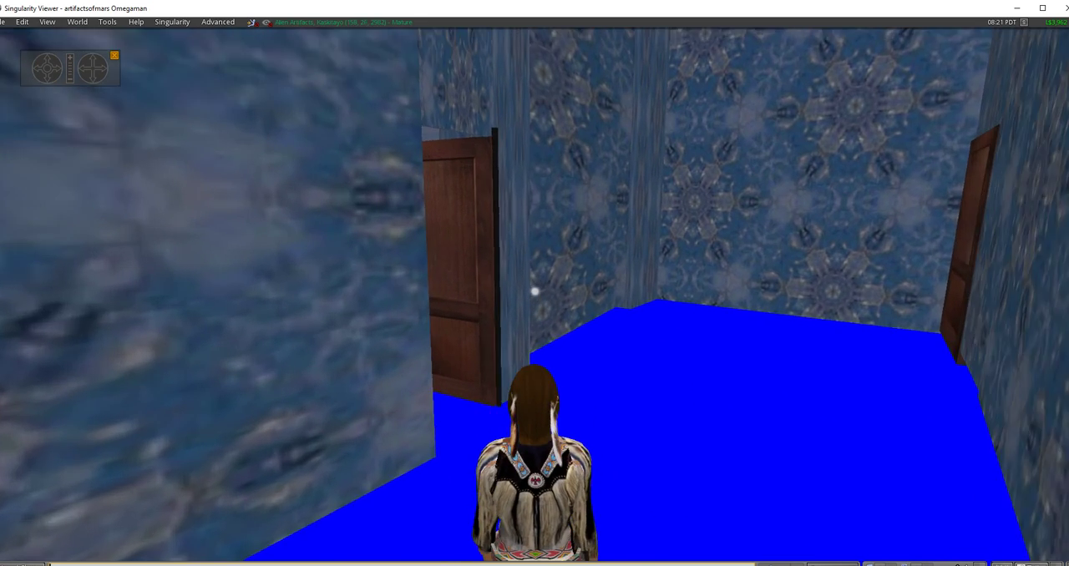
pyautogui.press('Left')
pyautogui.press('Left')
# Walk into the bedroom and turn to view the red bed and door
pyautogui.press('Up')
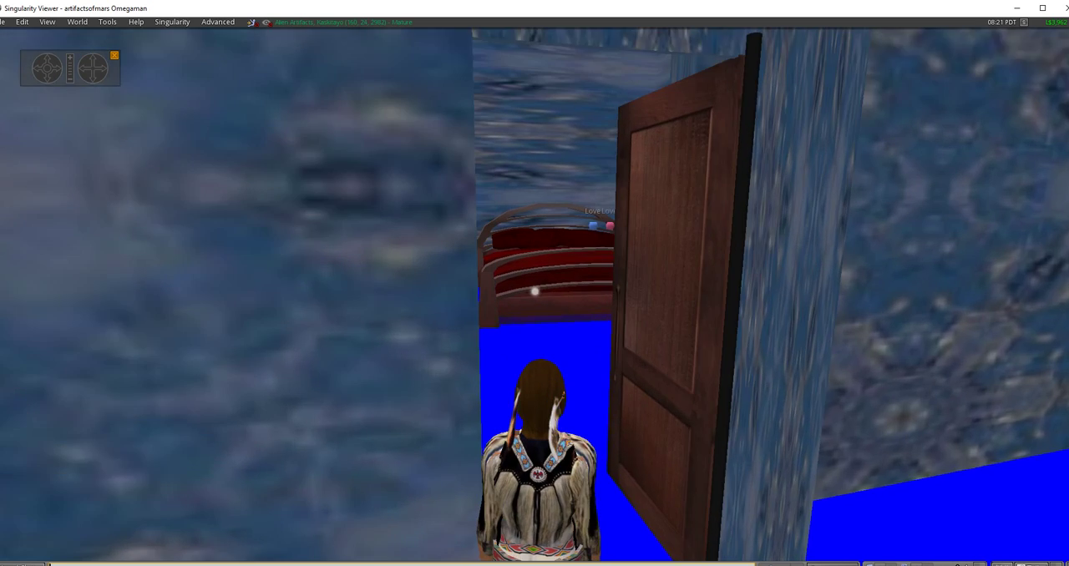
pyautogui.press('Up')
pyautogui.press('Up')
pyautogui.press('Up')
pyautogui.press('Left')
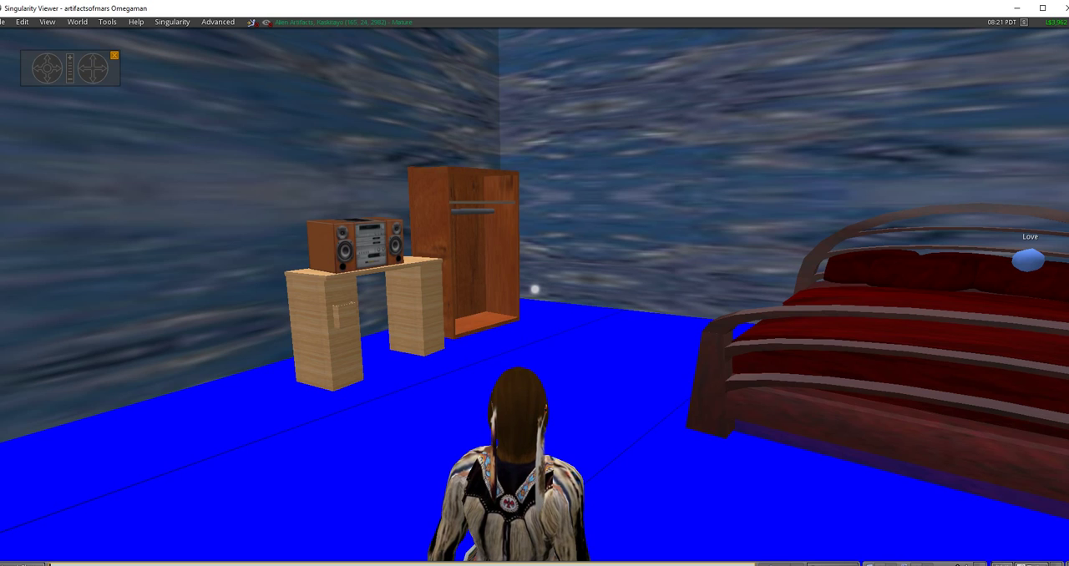
pyautogui.press('Right')
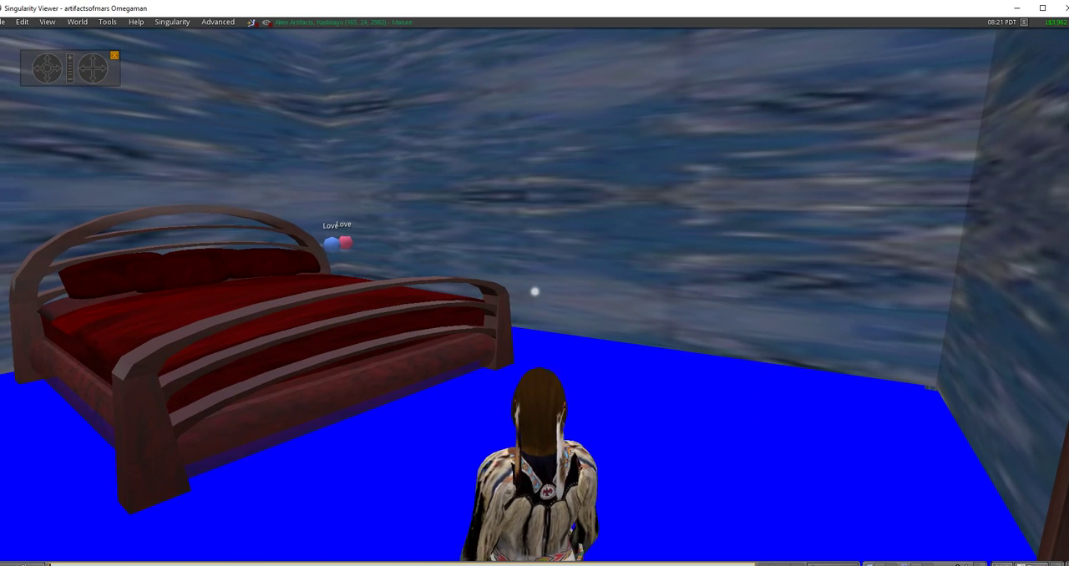
pyautogui.press('Right')
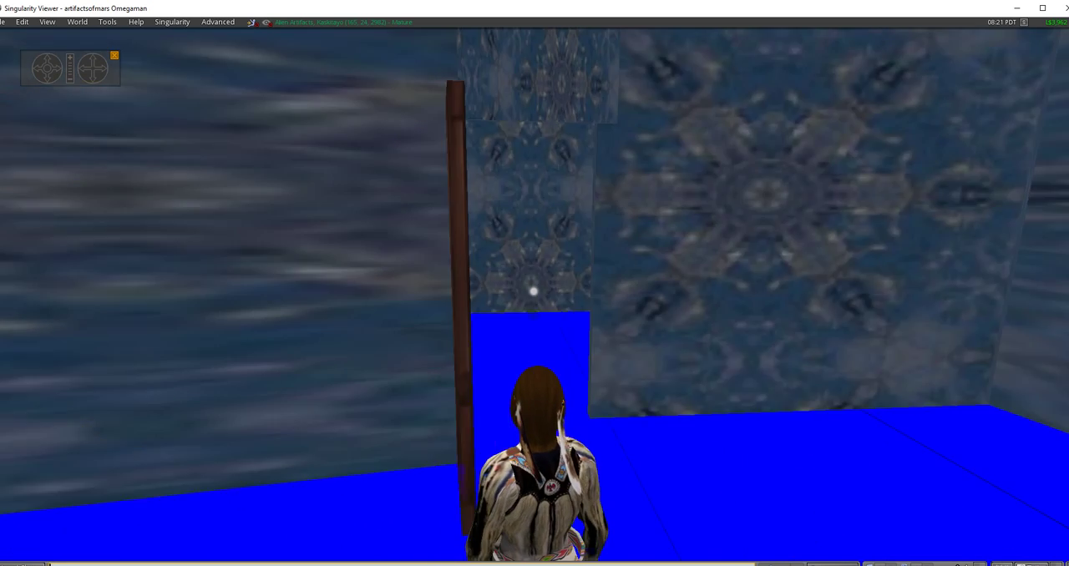
pyautogui.press('Left')
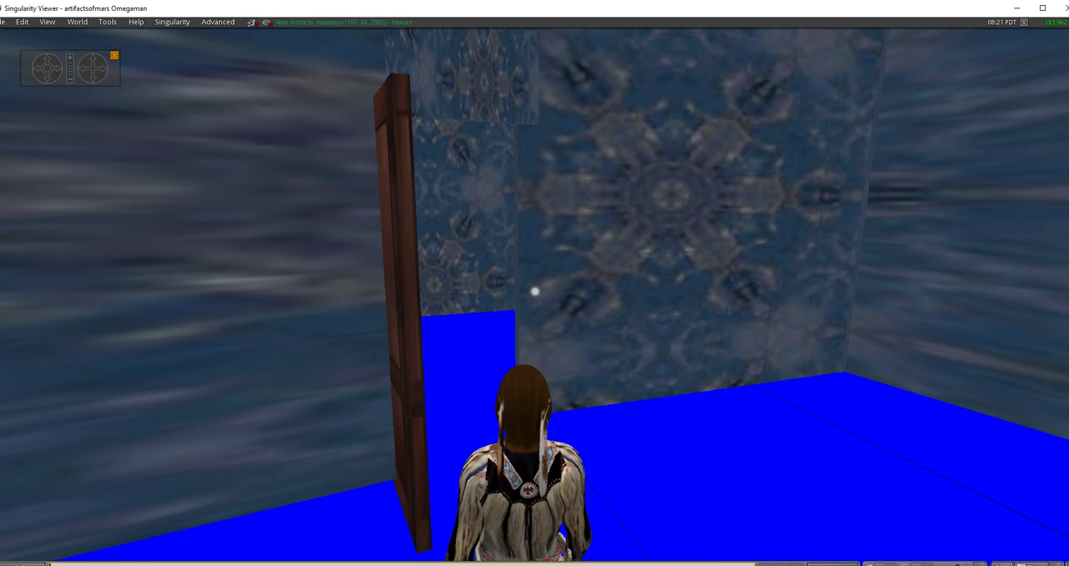
# Walk back out of the bedroom to face the next wooden door in the hallway
pyautogui.press('Left')
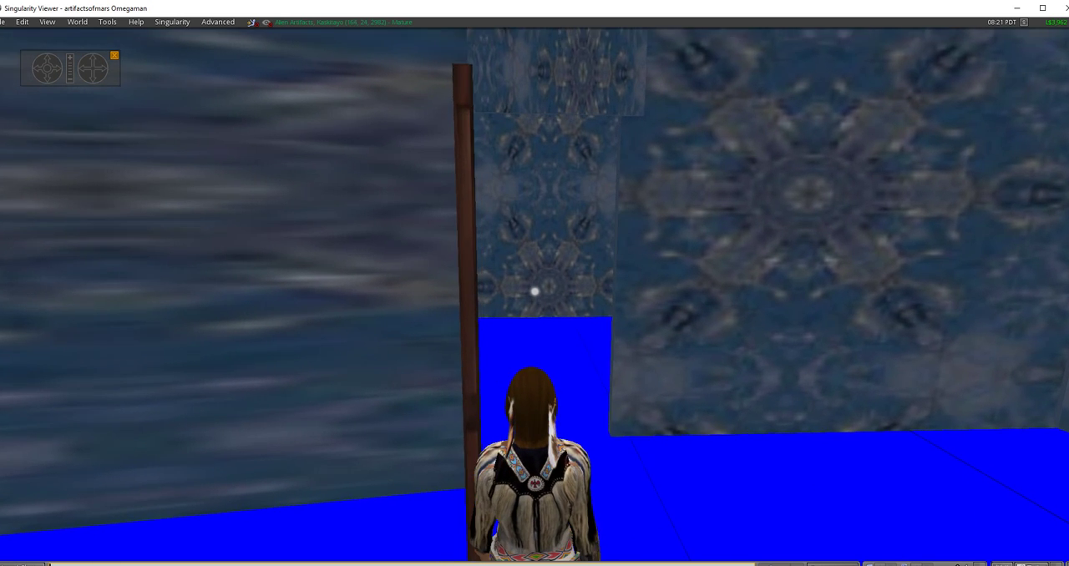
pyautogui.press('Up')
pyautogui.press('Up')
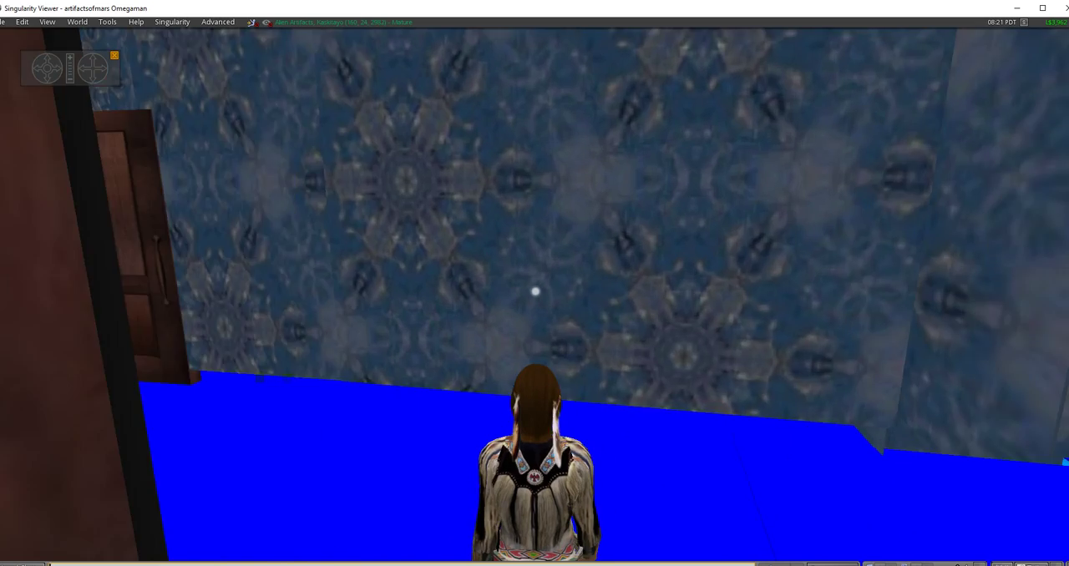
pyautogui.press('Left')
pyautogui.press('Up')
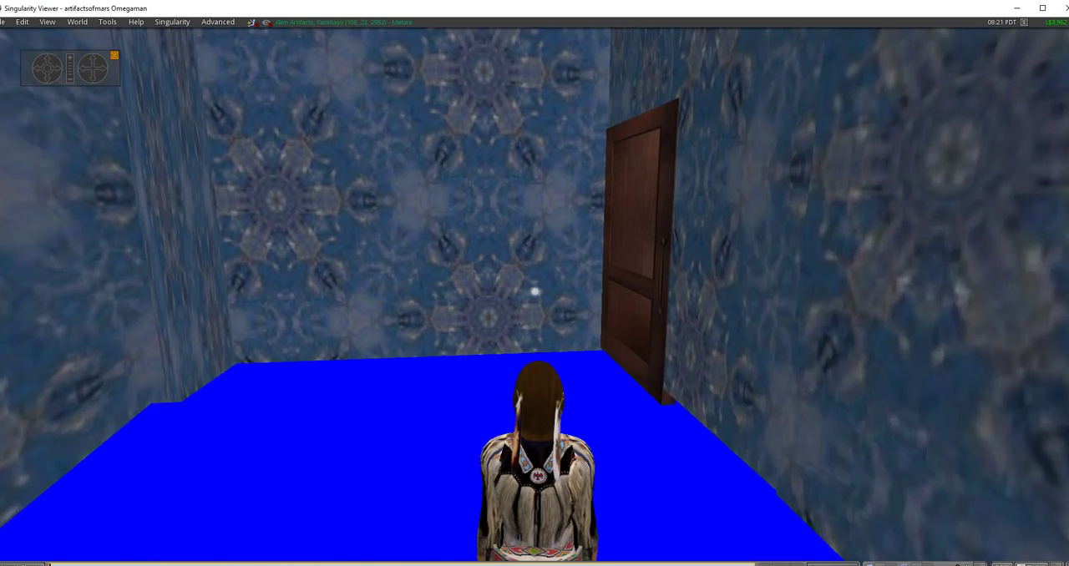
# Open the bathroom door, ignore the lock/unlock notice and walk inside
pyautogui.press('Right')
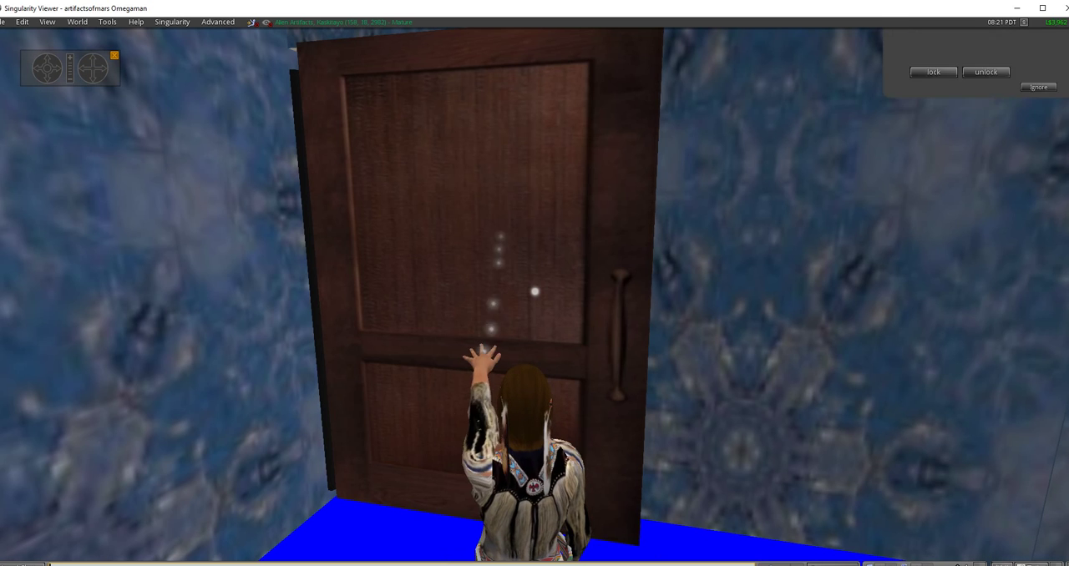
pyautogui.click(534, 291)
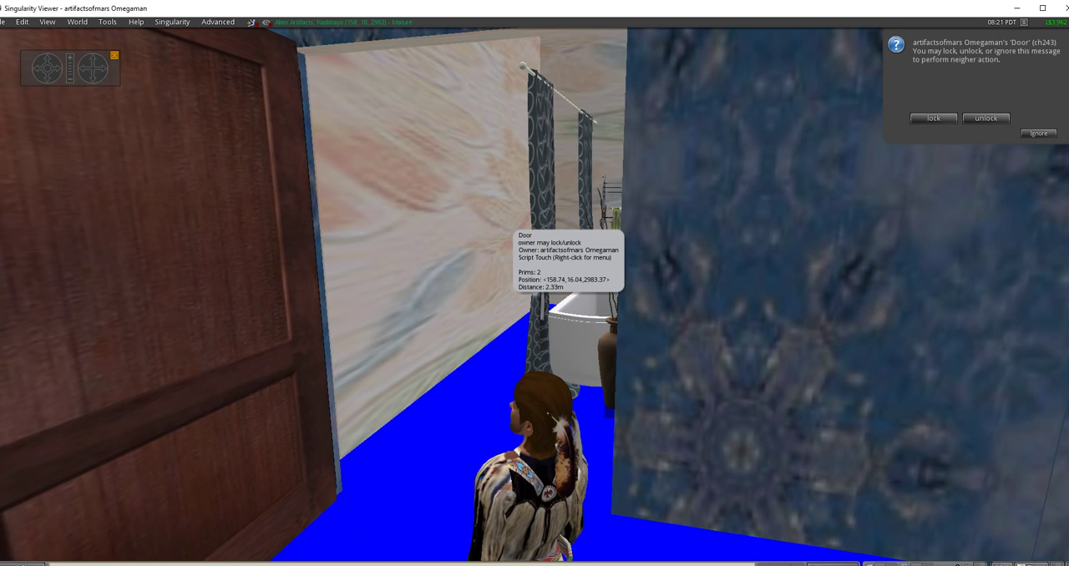
pyautogui.click(1038, 133)
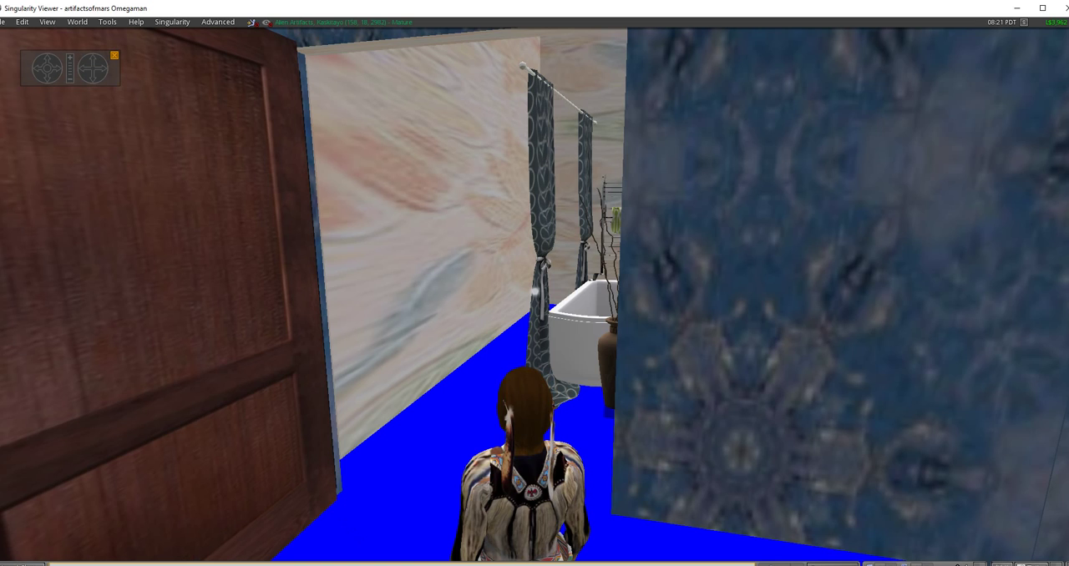
pyautogui.press('Up')
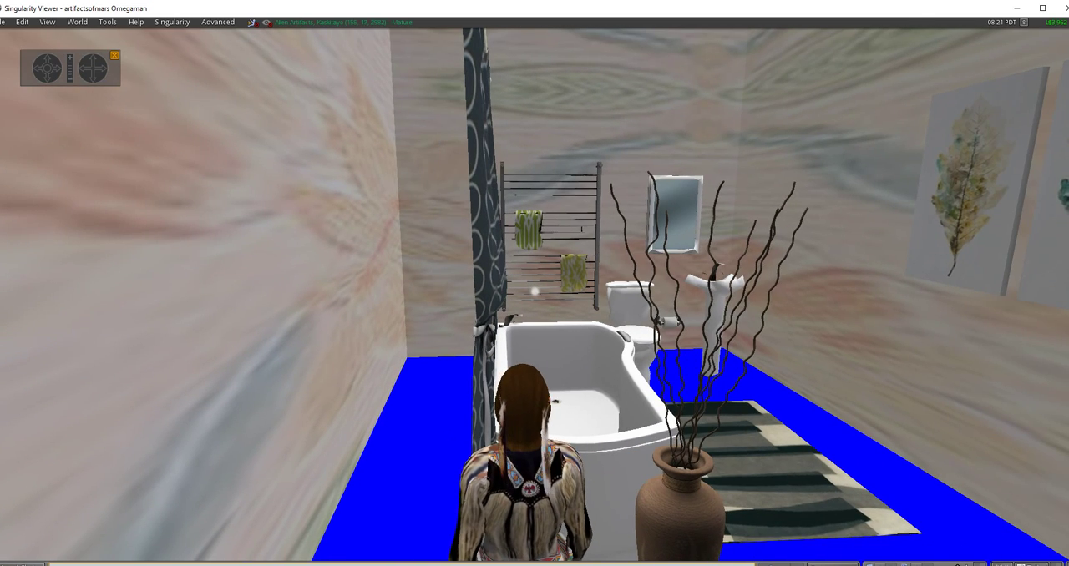
# View the leaf paintings, sink, toilet, mirror and curtained bath, then head to the doorway
pyautogui.press('Up')
pyautogui.press('Right')
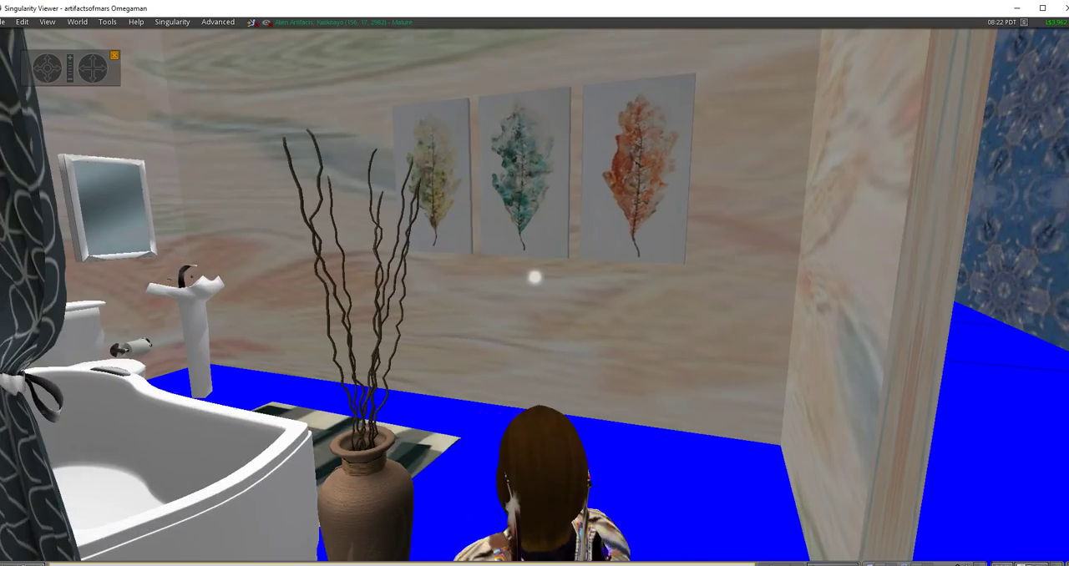
pyautogui.press('Up')
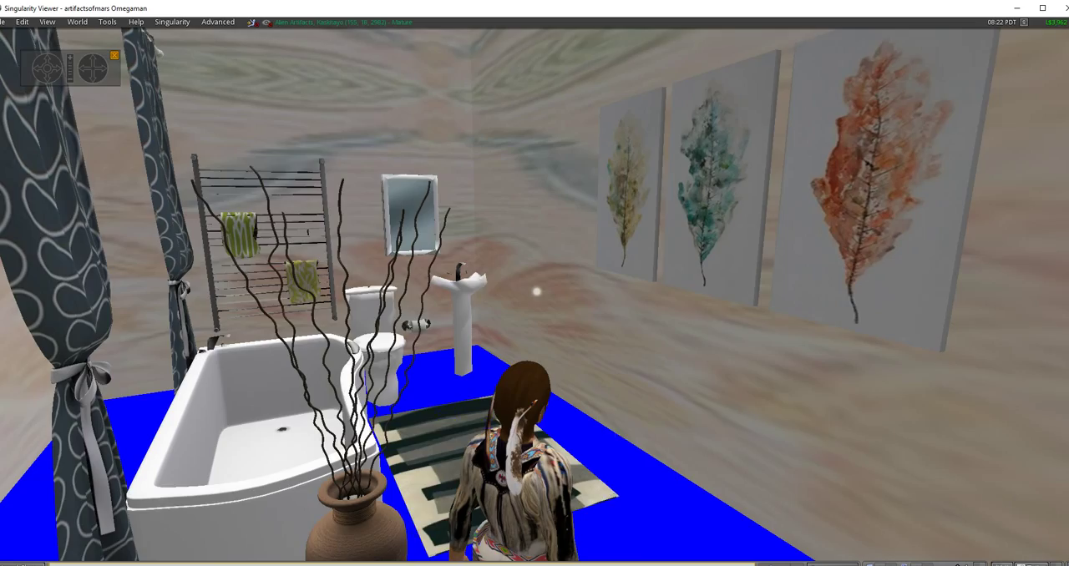
pyautogui.press('Left')
pyautogui.press('Up')
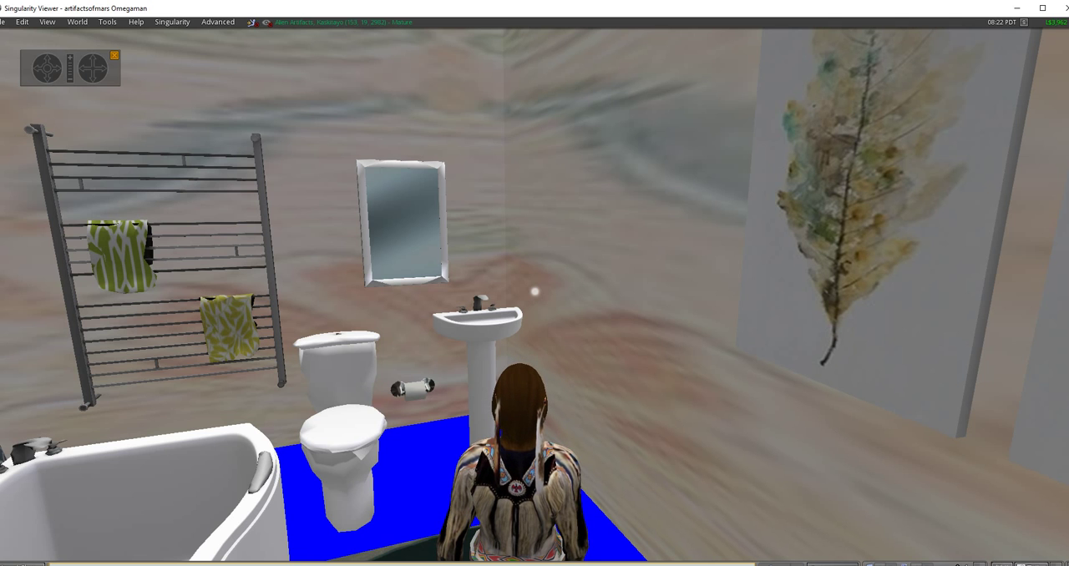
pyautogui.press('Left')
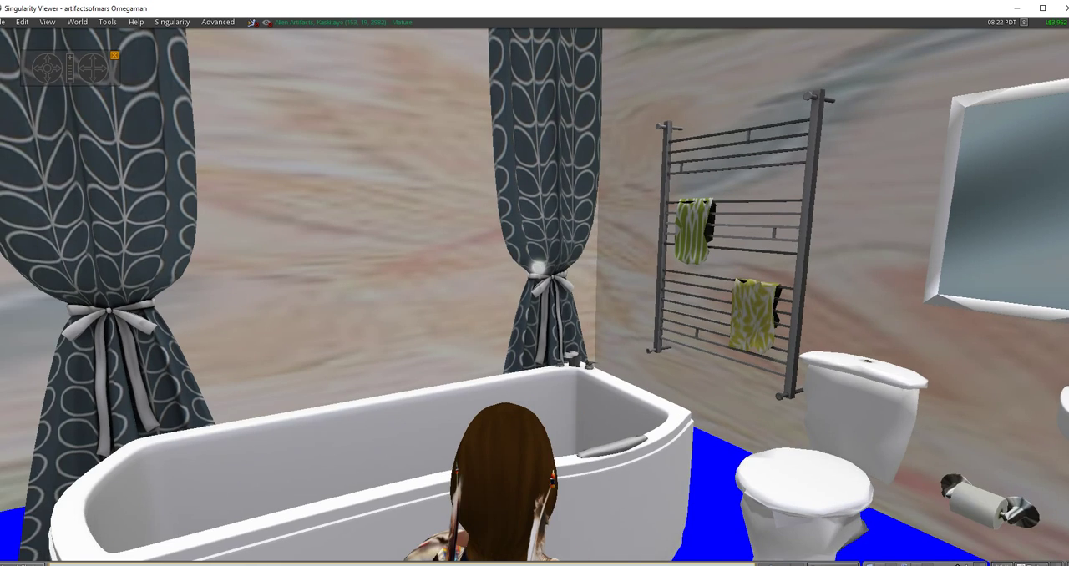
pyautogui.press('Left')
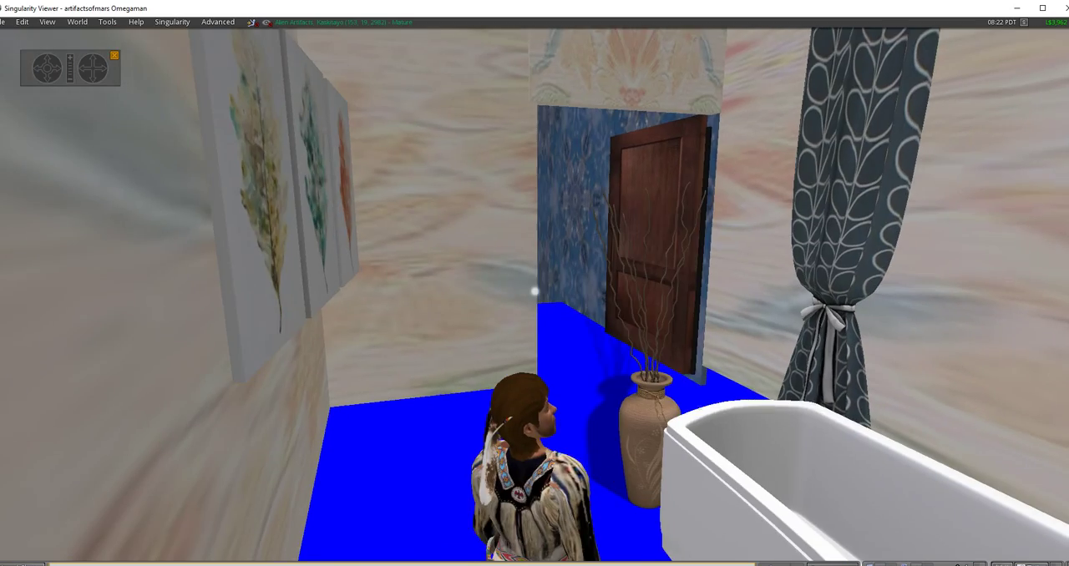
pyautogui.press('Up')
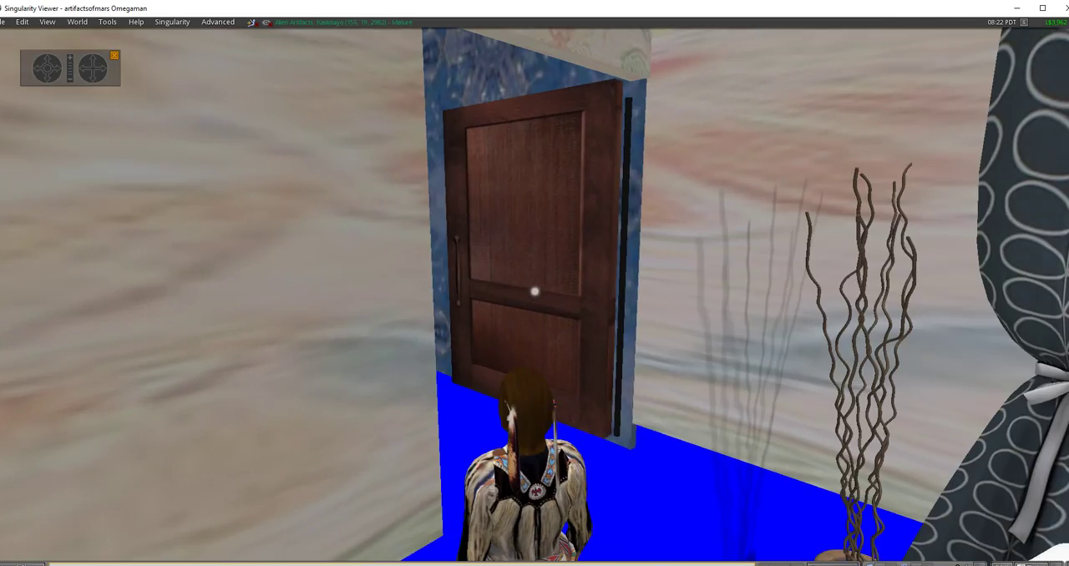
# Walk from the bathroom down the blue hallway and turn toward the red-bed bedroom's open door
pyautogui.press('Up')
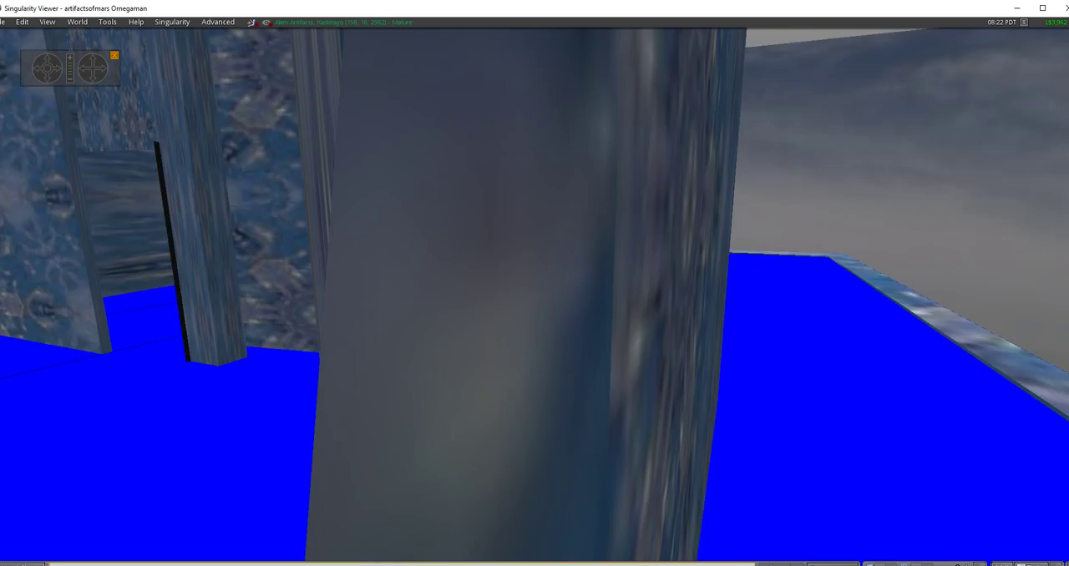
pyautogui.press('Up')
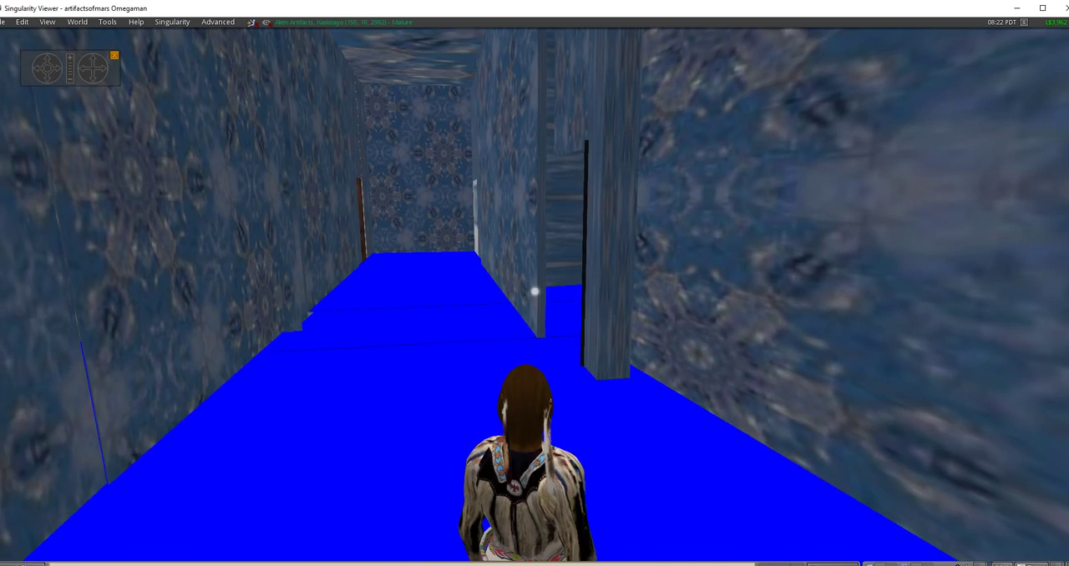
pyautogui.press('Up')
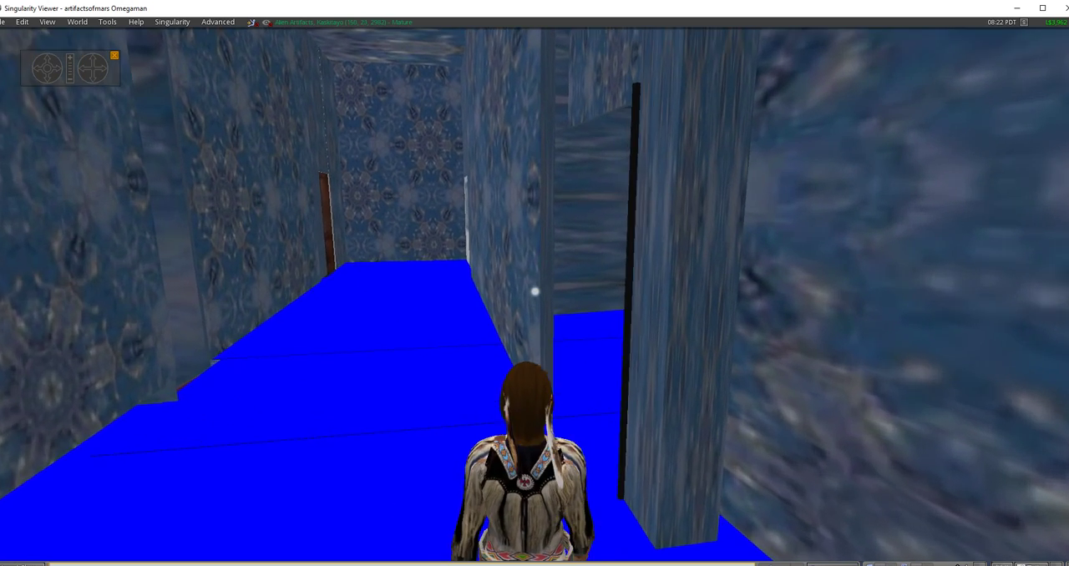
pyautogui.press('Left')
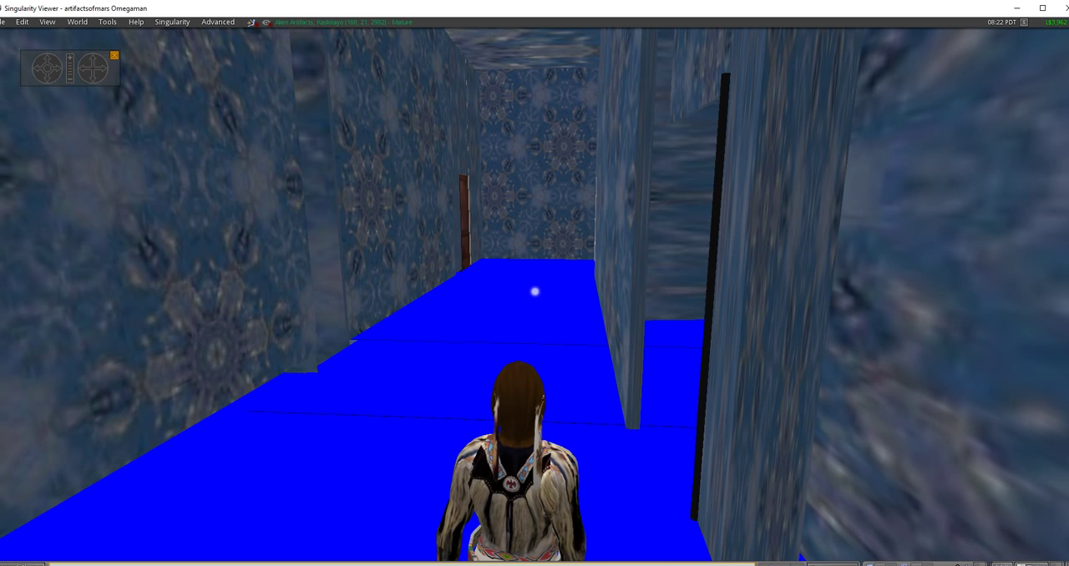
pyautogui.press('Up')
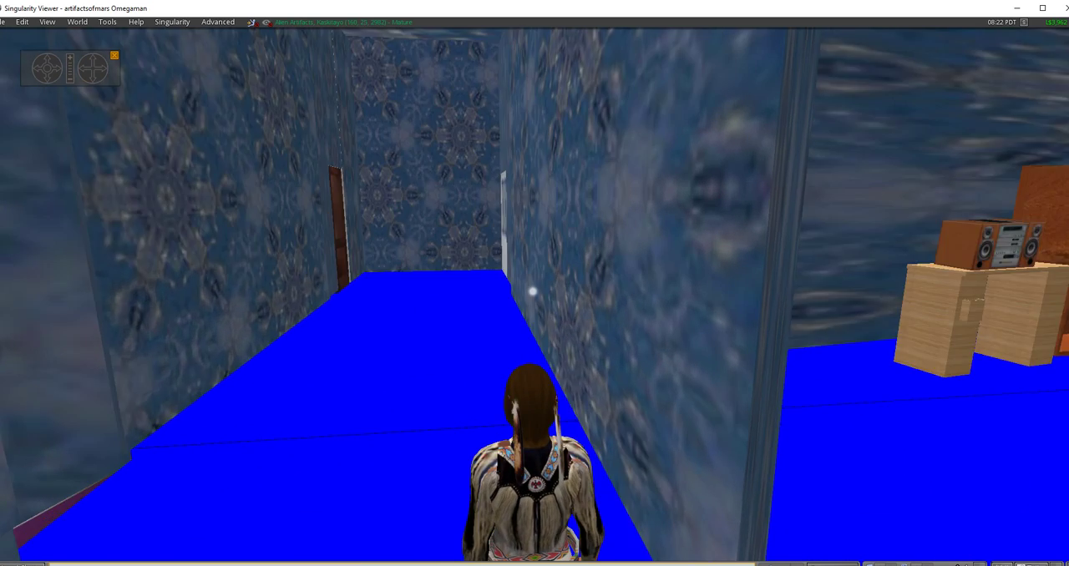
pyautogui.press('Right')
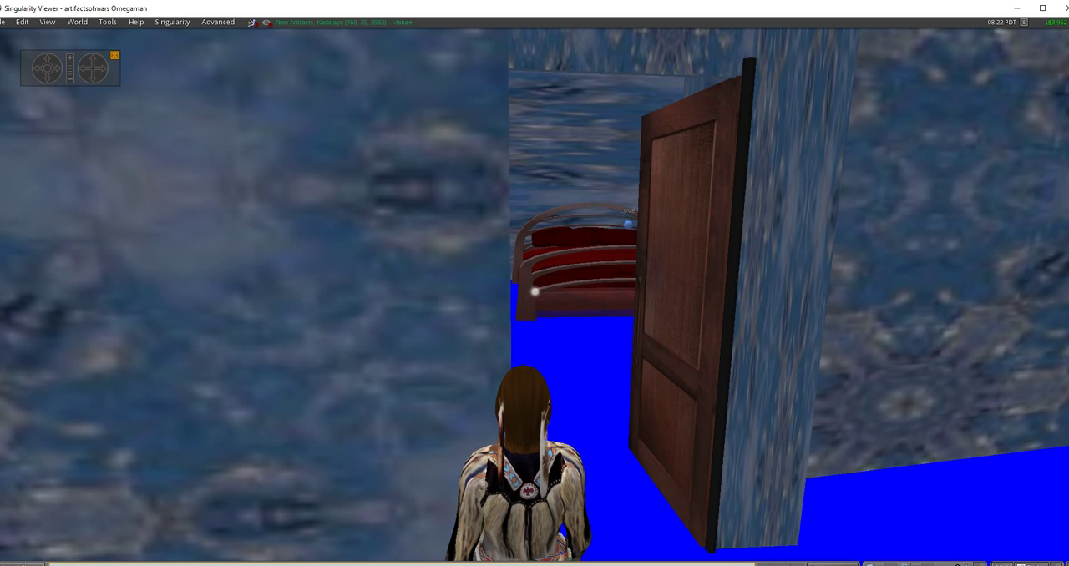
# Enter the bedroom, look at the stereo desk and wardrobe, and turn back to the hallway
pyautogui.press('Up')
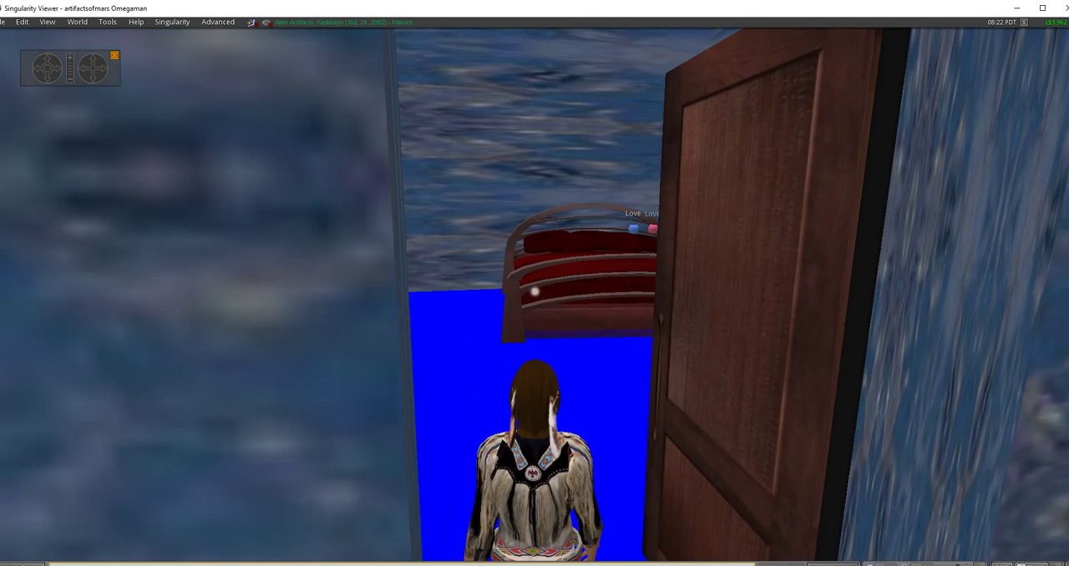
pyautogui.press('Left')
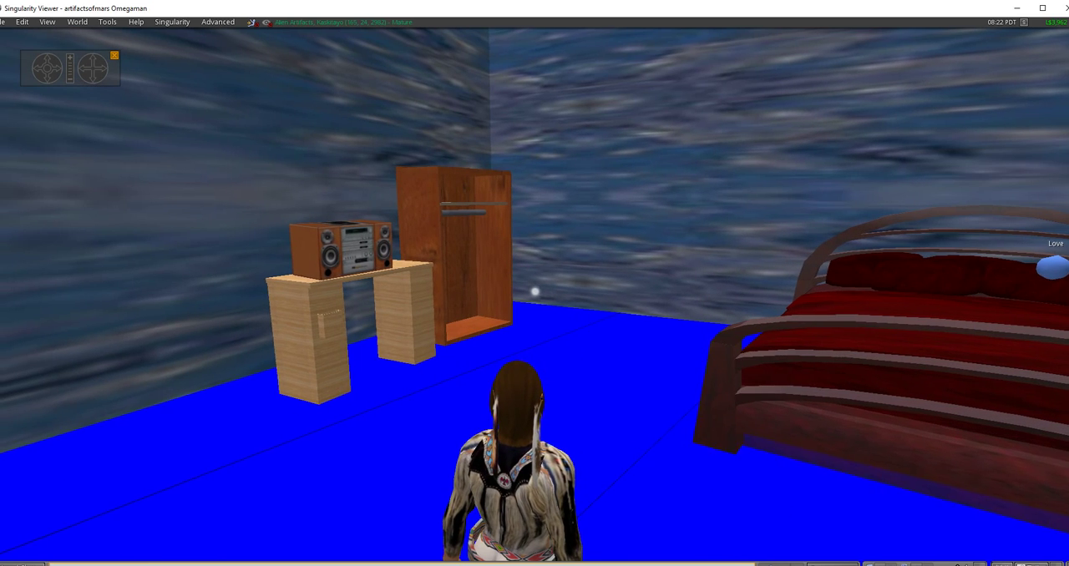
pyautogui.press('Left')
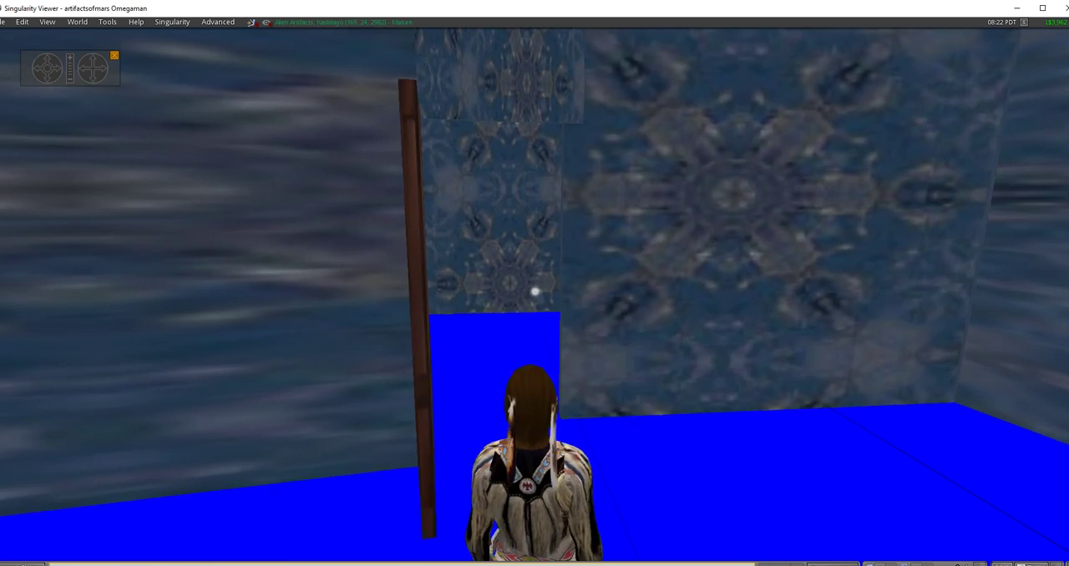
pyautogui.press('Left')
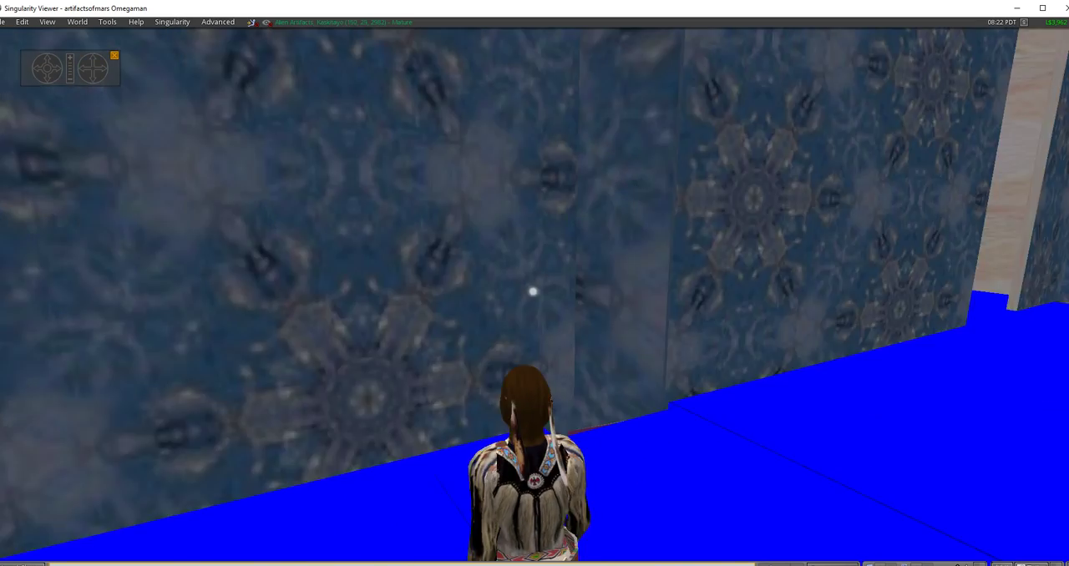
pyautogui.press('Left')
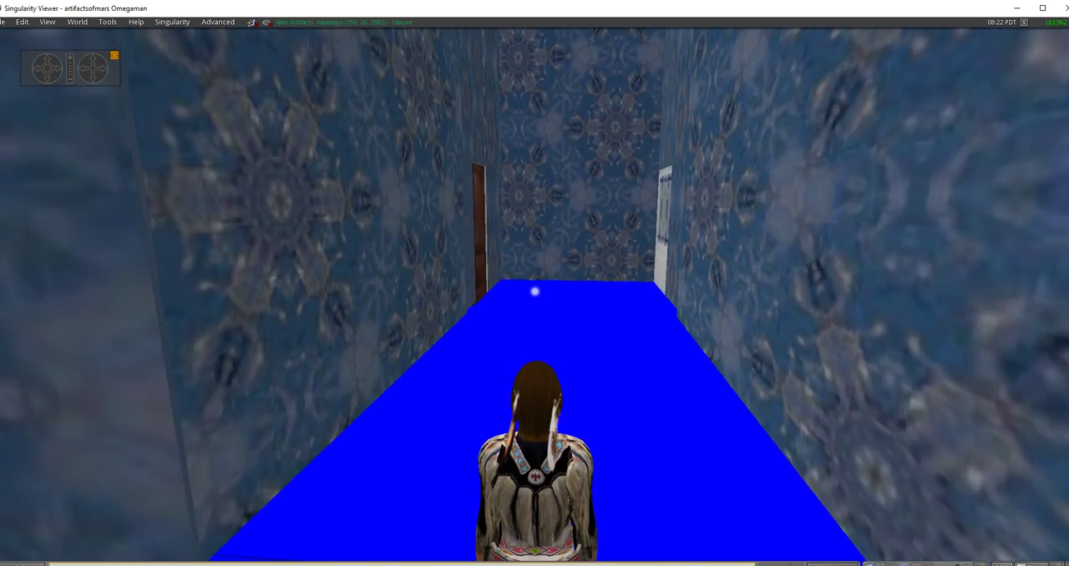
# Walk through the narrow gap between walls to the grass doorway and turn back toward the interior
pyautogui.press('Left')
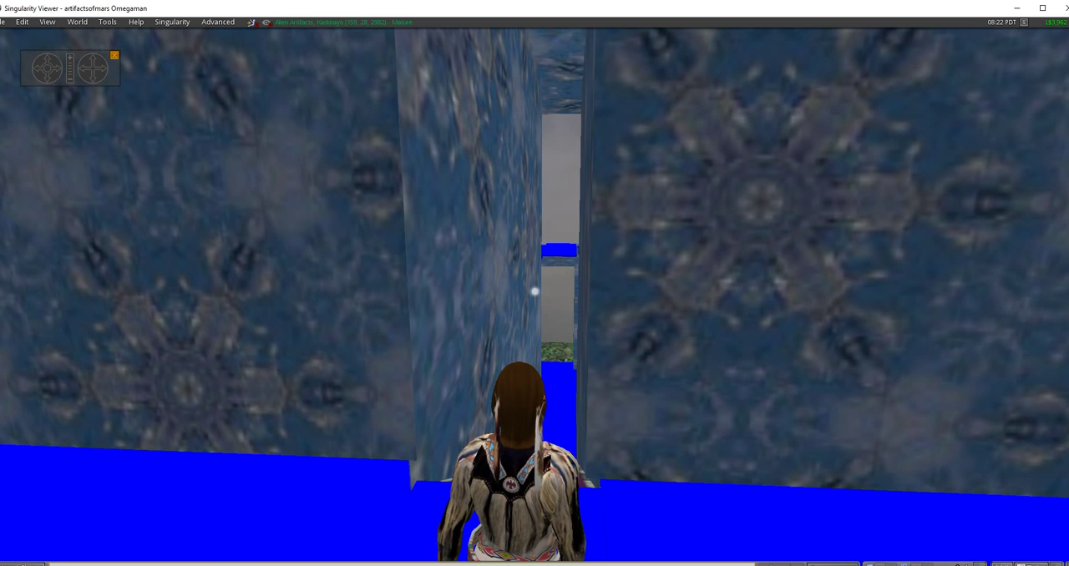
pyautogui.press('Up')
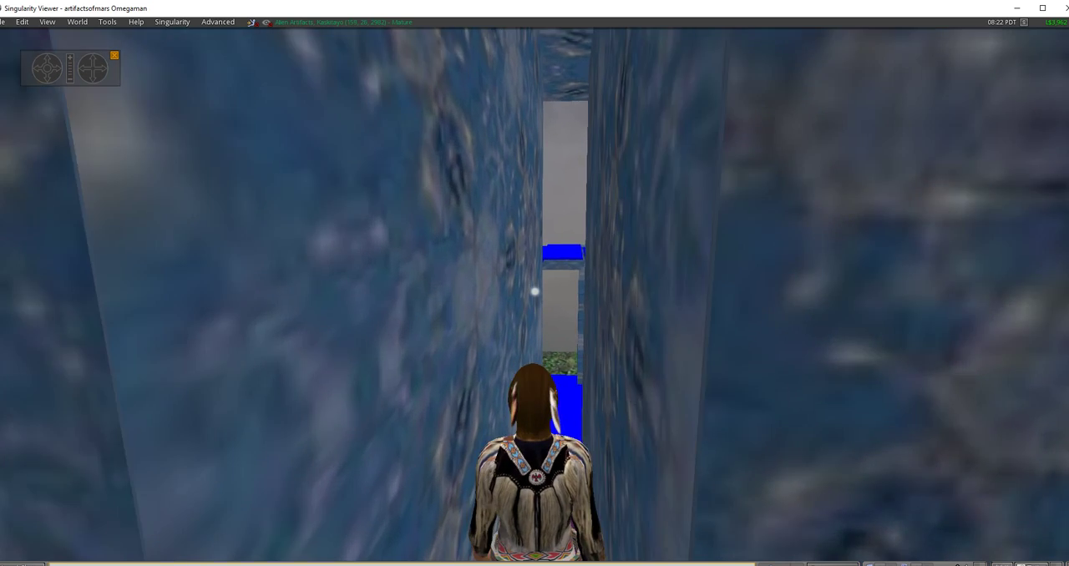
pyautogui.press('Up')
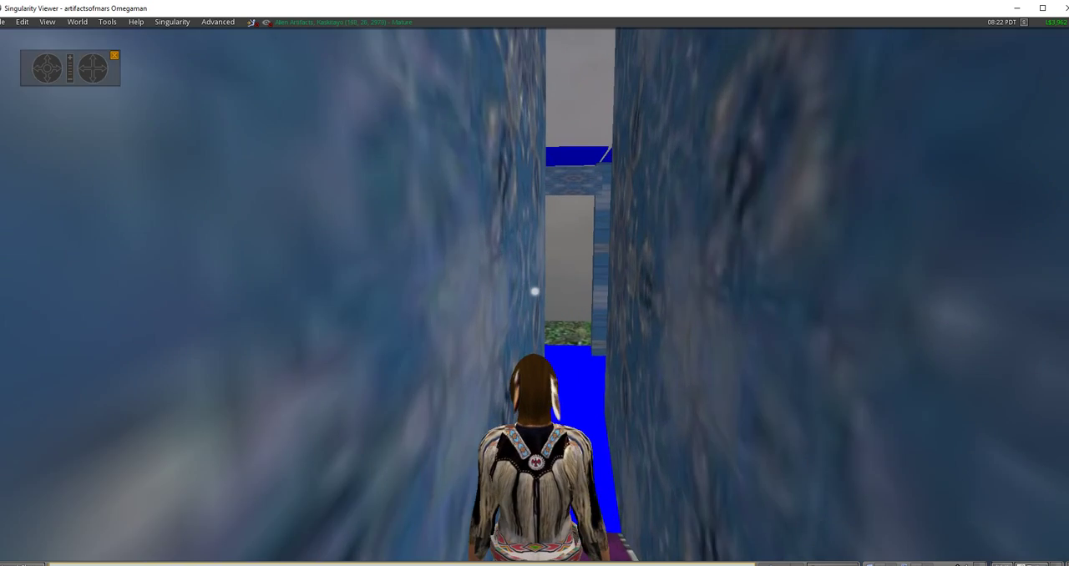
pyautogui.press('Up')
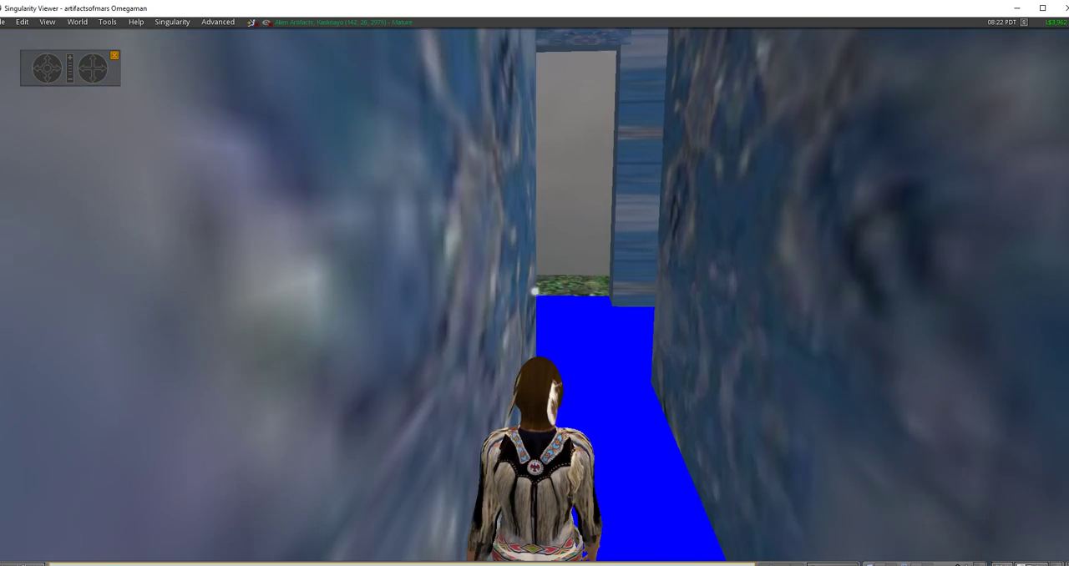
pyautogui.press('Up')
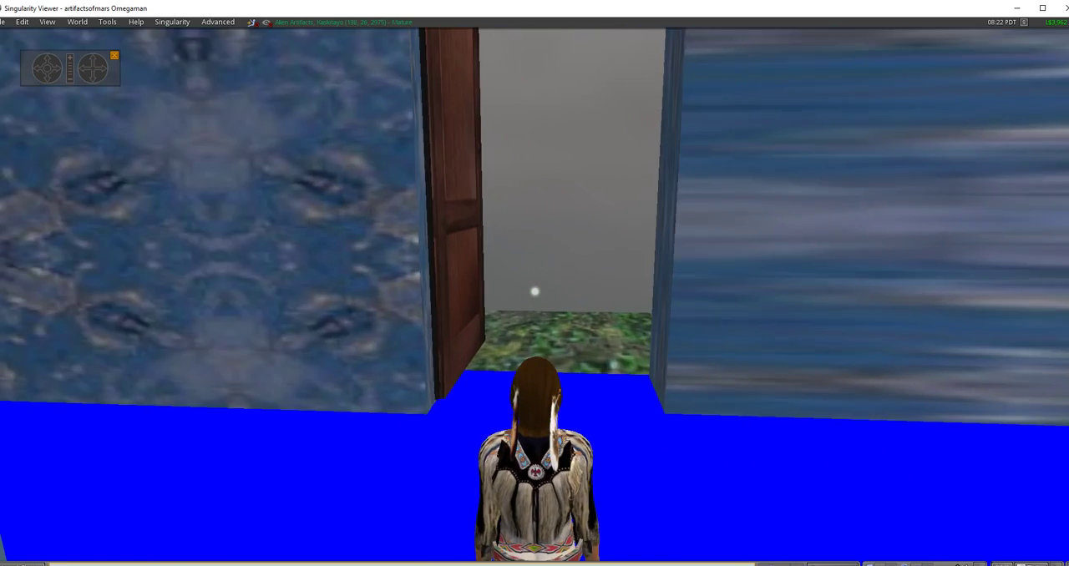
pyautogui.press('Left')
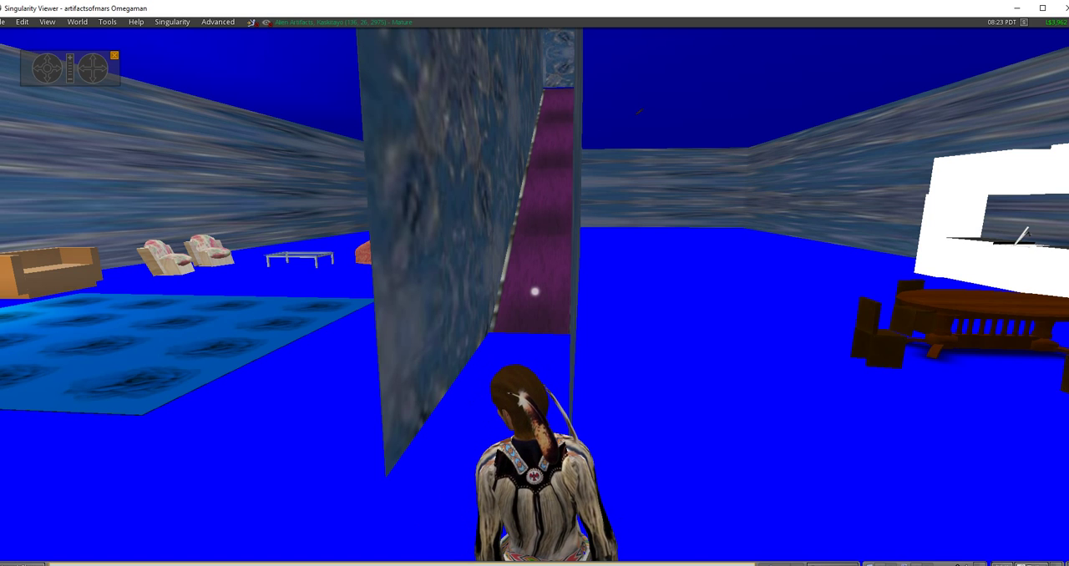
# Sidestep in line with the purple carpet and walk it into the two-door hall
pyautogui.press('Left')
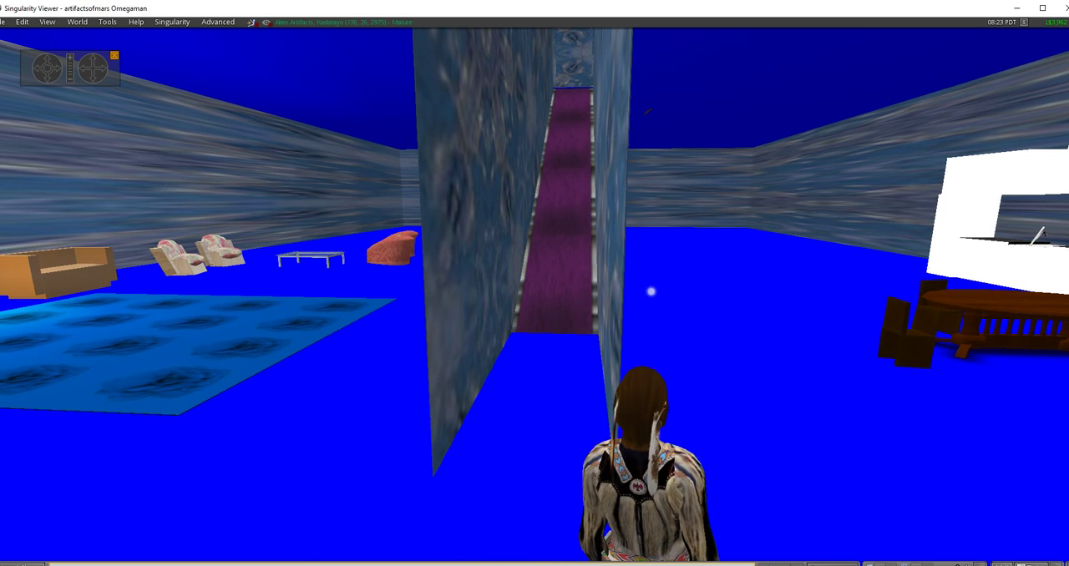
pyautogui.press('Left')
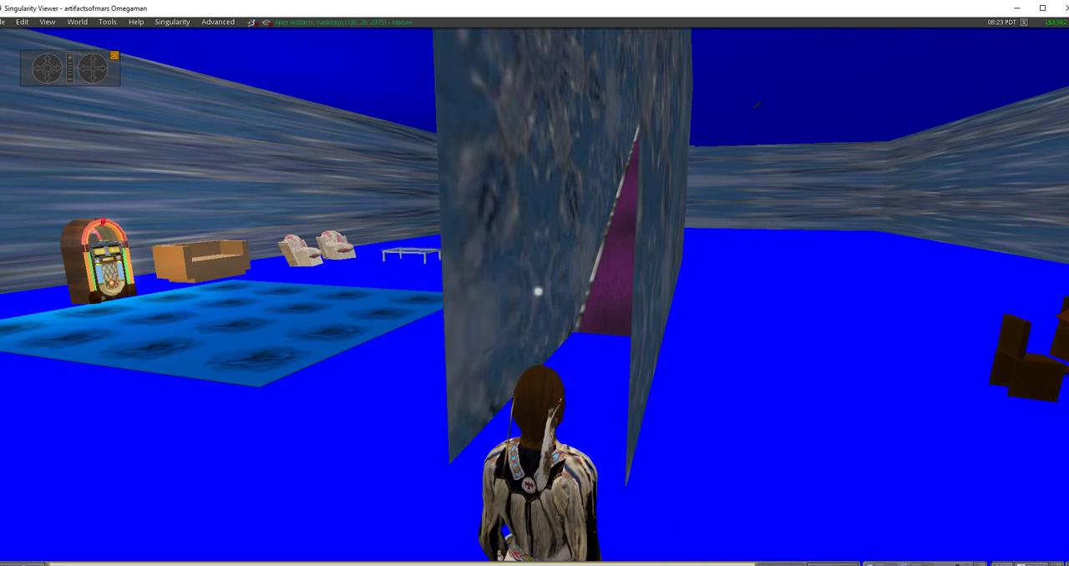
pyautogui.press('Right')
pyautogui.press('Up')
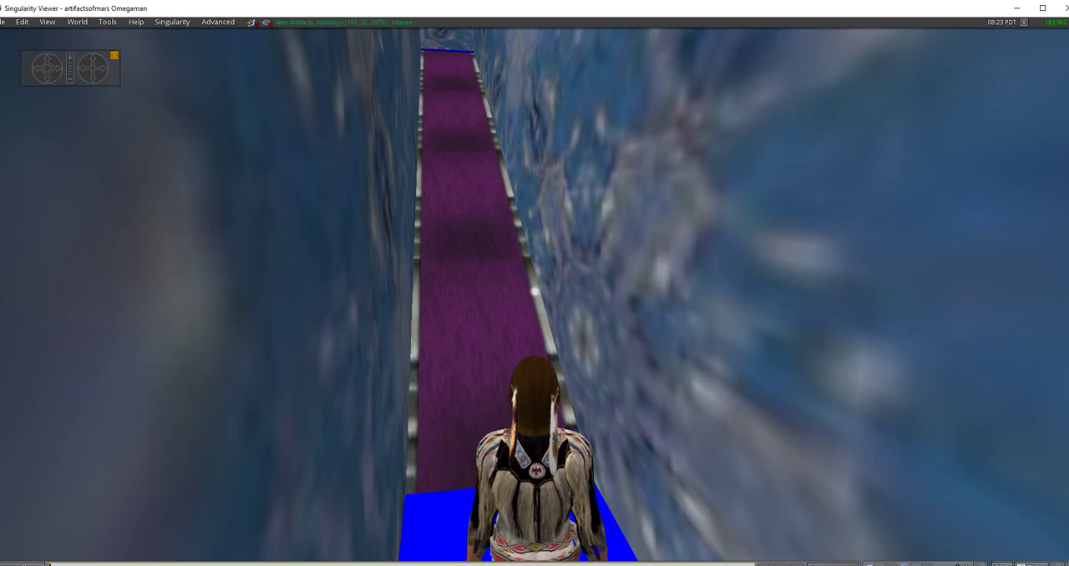
pyautogui.press('Up')
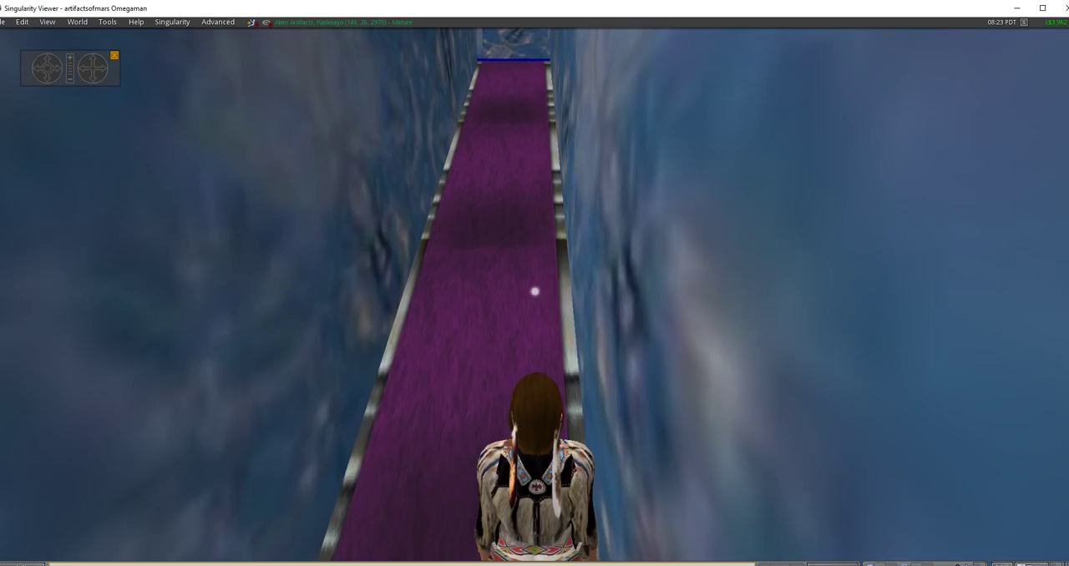
pyautogui.press('Up')
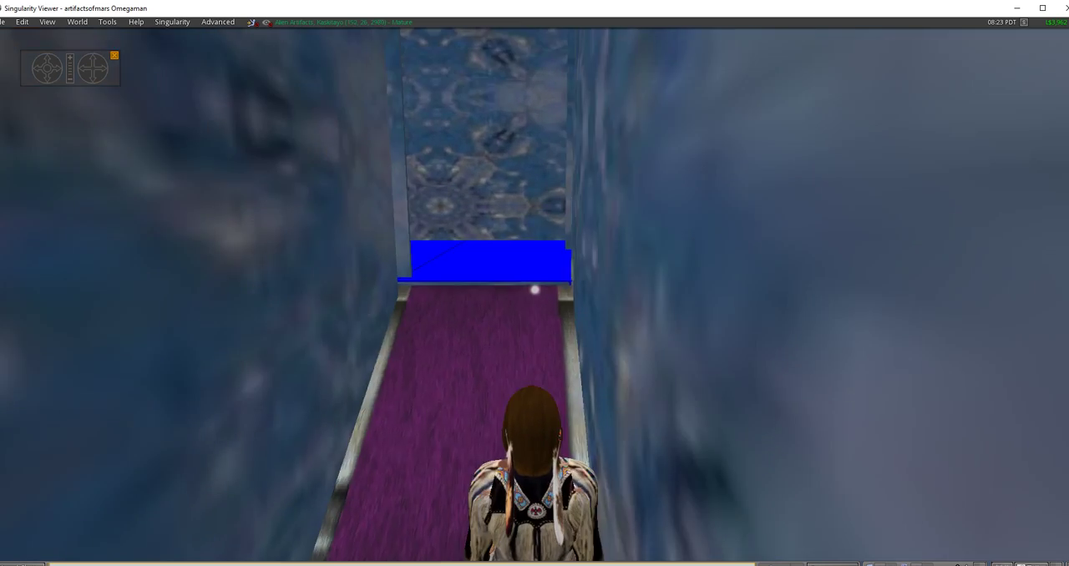
pyautogui.press('Up')
# Walk through the right-hand bedroom door and turn to face the stereo desk and wardrobe
pyautogui.press('Right')
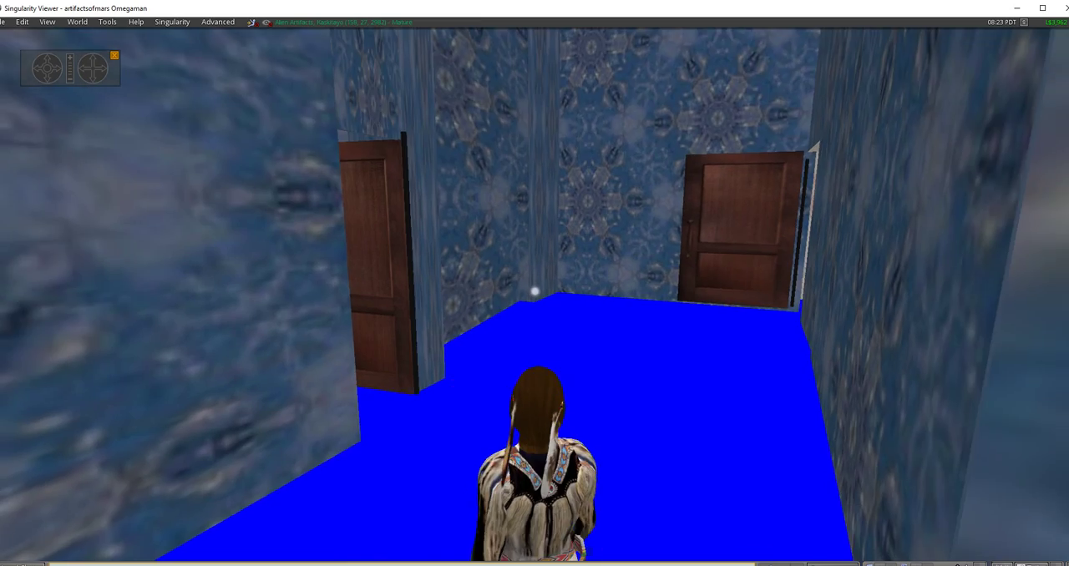
pyautogui.press('Right')
pyautogui.press('Up')
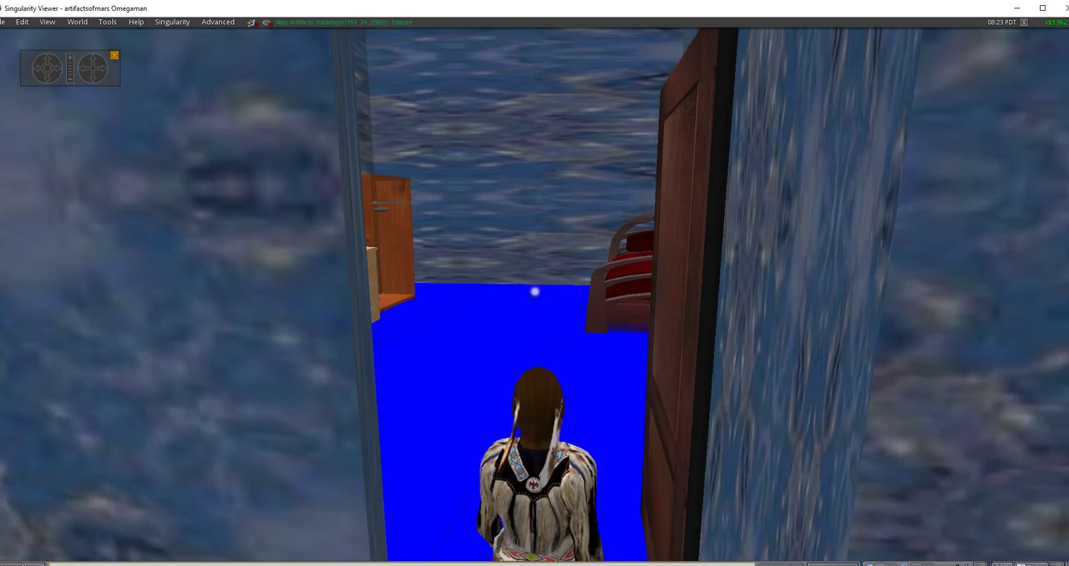
pyautogui.press('Up')
pyautogui.press('Left')
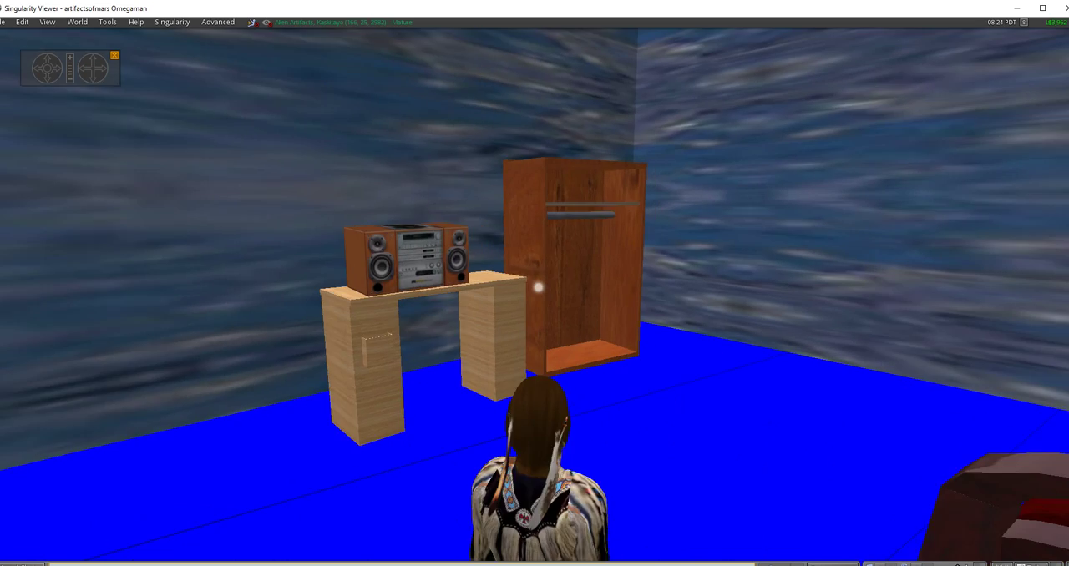
pyautogui.press('Left')
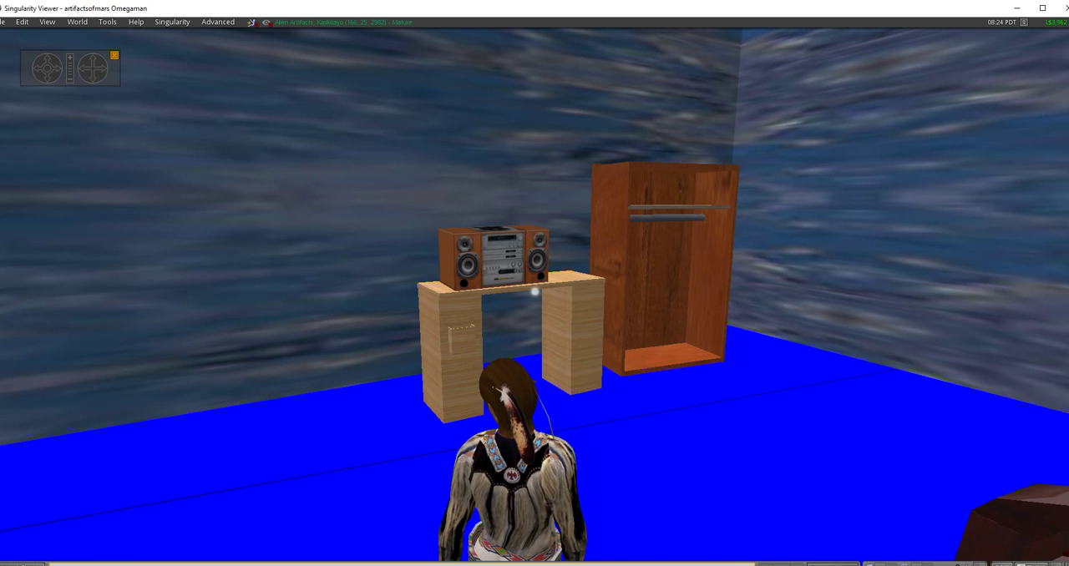
# Turn from the furniture and walk out the bedroom door into the hallway
pyautogui.press('Left')
pyautogui.press('Left')
pyautogui.press('Left')
pyautogui.press('Up')
pyautogui.press('Up')
pyautogui.press('Up')
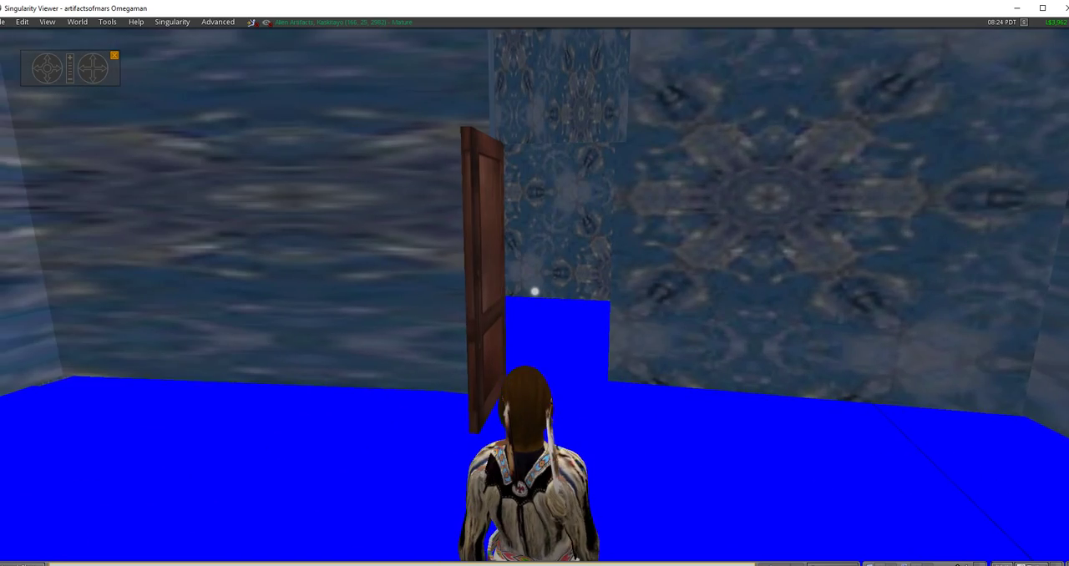
pyautogui.press('Up')
pyautogui.press('Up')
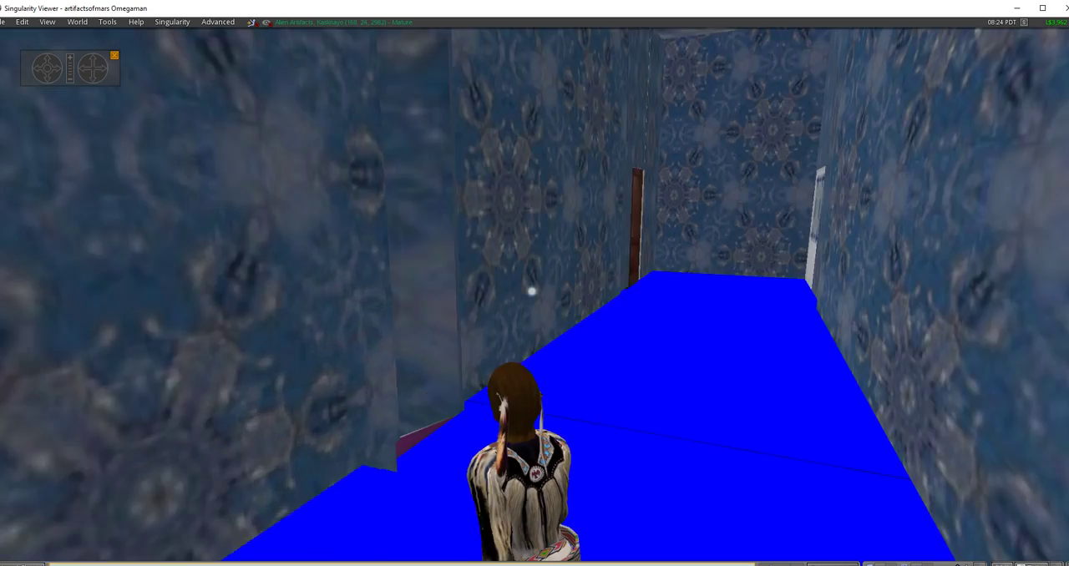
pyautogui.press('Up')
pyautogui.press('Up')
pyautogui.press('Left')
pyautogui.press('Left')
pyautogui.press('Up')
pyautogui.press('Up')
# Steer through the narrow passage and turn left toward the dining table
pyautogui.press('Left')
pyautogui.press('Left')
pyautogui.press('Right')
pyautogui.press('Right')
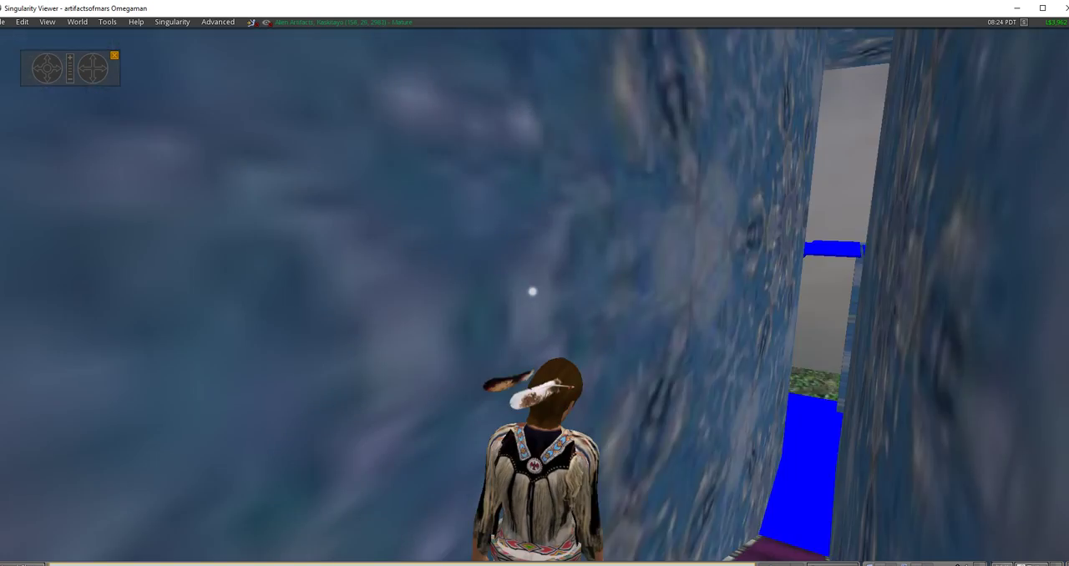
pyautogui.press('Up')
pyautogui.press('Up')
pyautogui.press('Up')
pyautogui.press('Up')
pyautogui.press('Up')
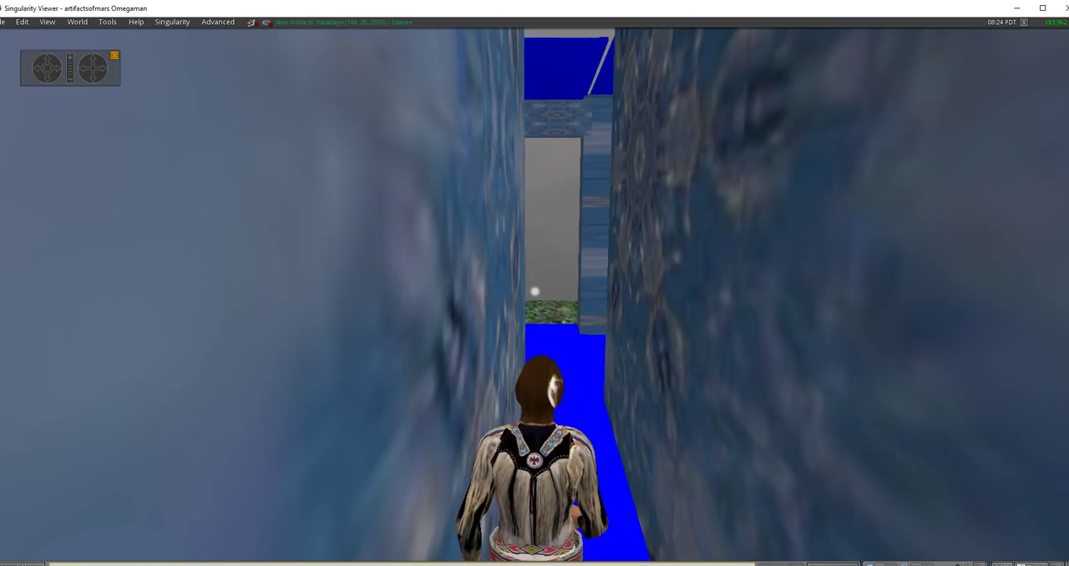
pyautogui.press('Up')
pyautogui.press('Up')
pyautogui.press('Up')
pyautogui.press('Up')
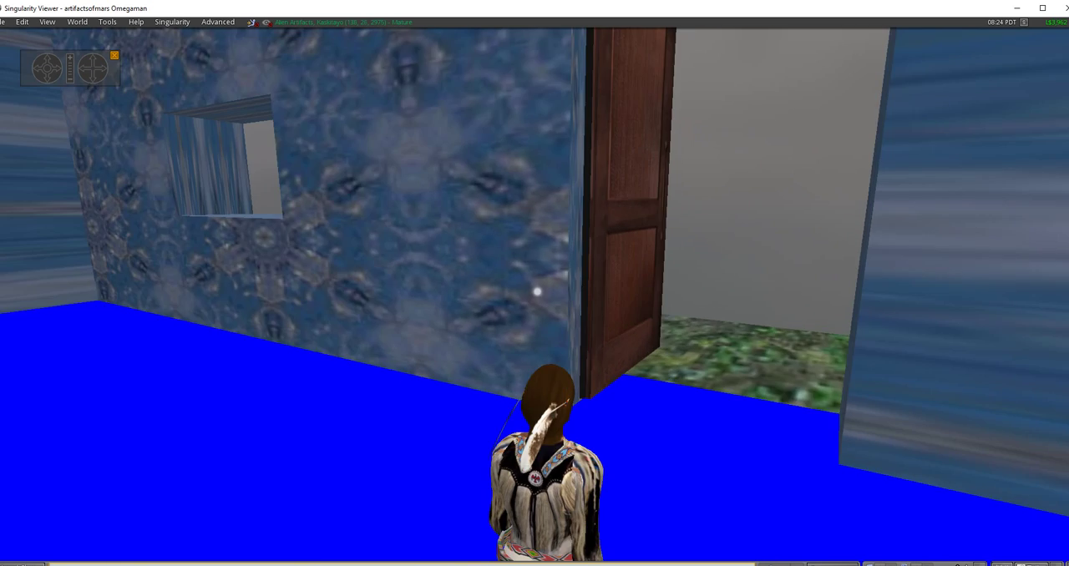
pyautogui.press('Left')
pyautogui.press('Left')
pyautogui.press('Left')
# Step forward to the round table and chairs below the white kitchen units
pyautogui.press('Up')
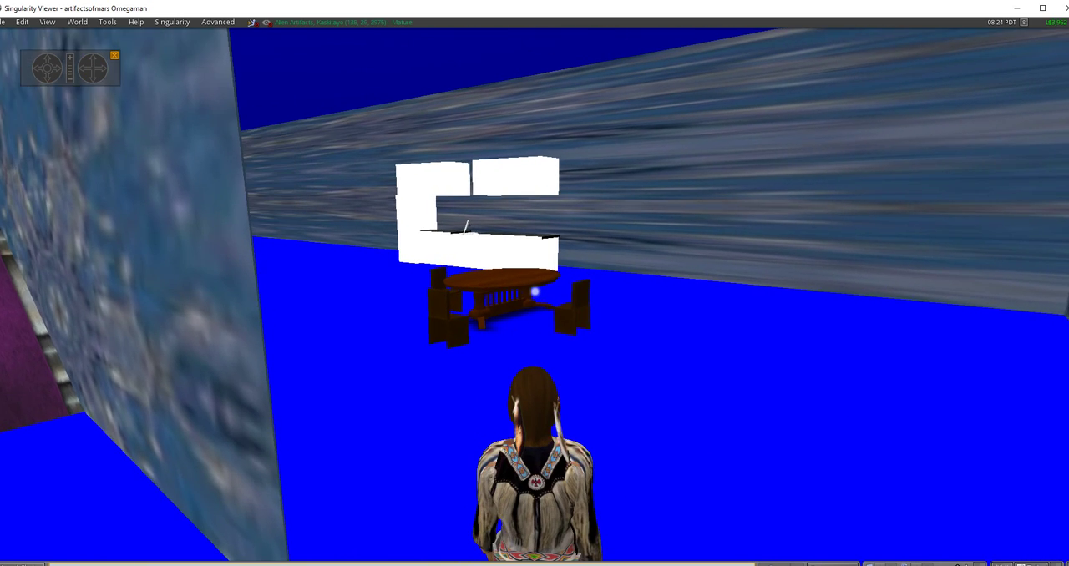
pyautogui.press('Up')
pyautogui.press('Up')
pyautogui.press('Up')
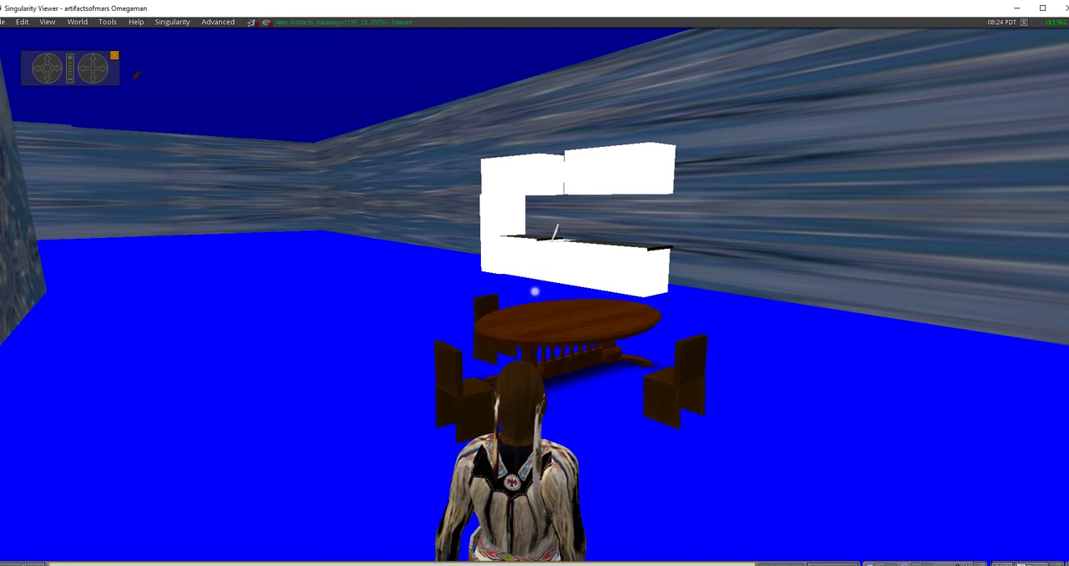